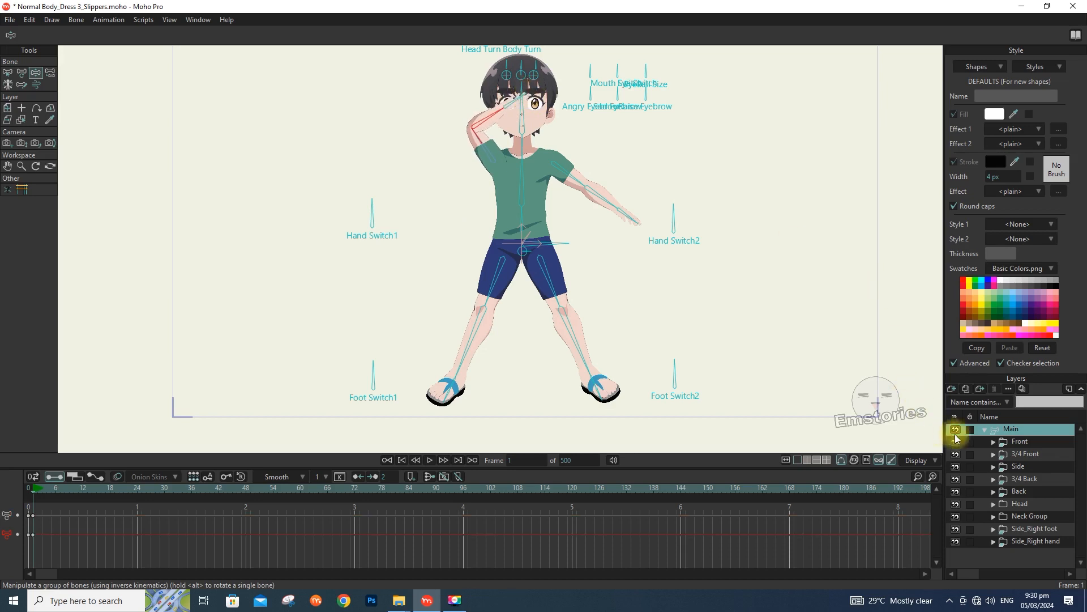
Turn the visibility of the Arm_Right layer inside the Front group off and back on, and collapse the group.
click(993, 441)
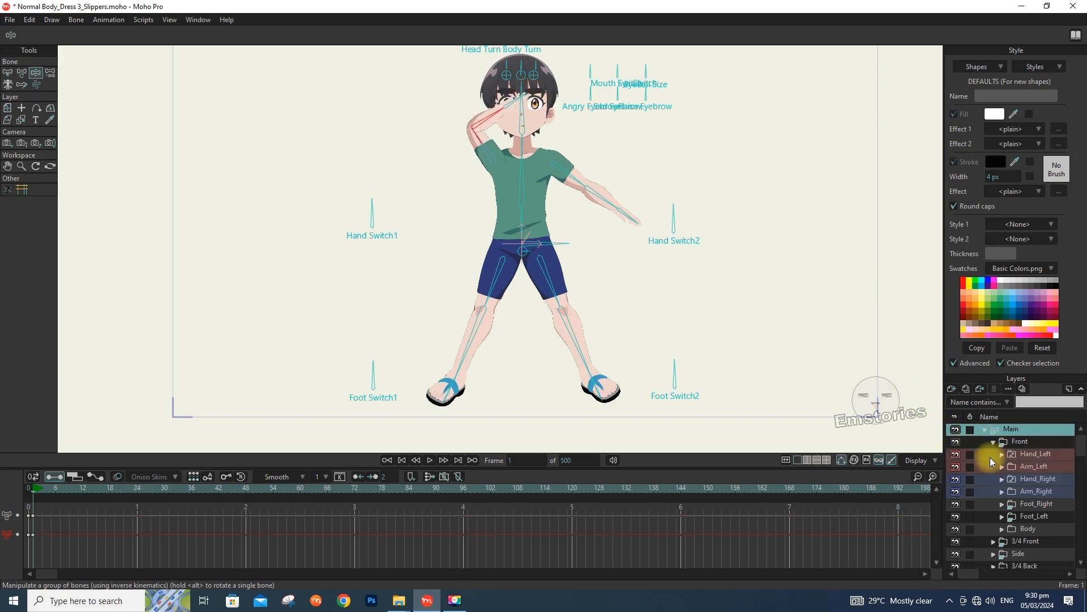
click(1033, 491)
click(955, 493)
click(956, 493)
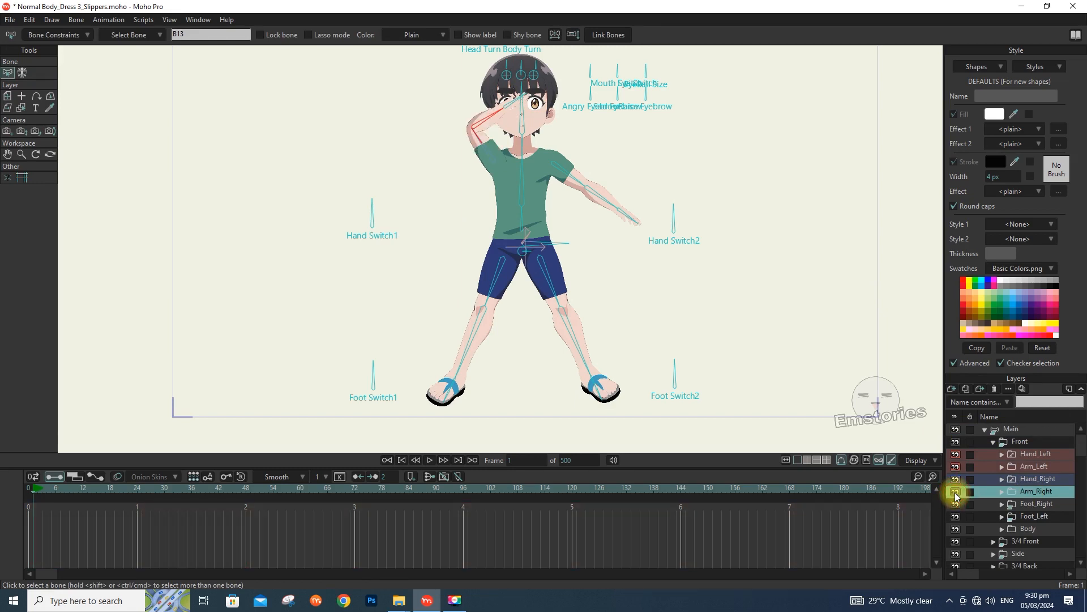
click(993, 441)
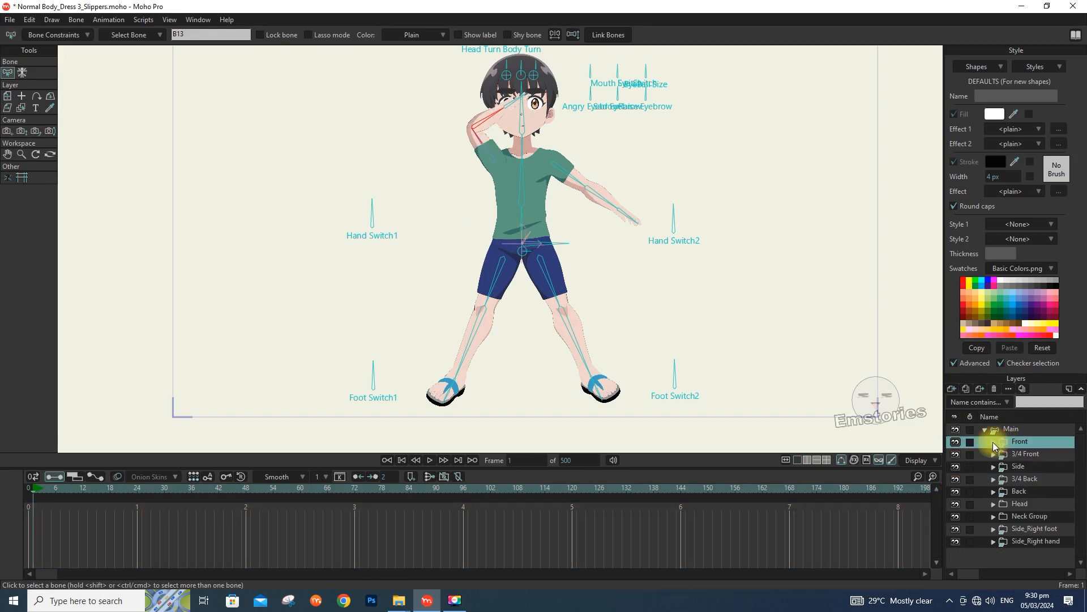
Move the Head and Neck Group layers above the Front layer in the Main group.
click(1027, 504)
ctrl+click(1030, 517)
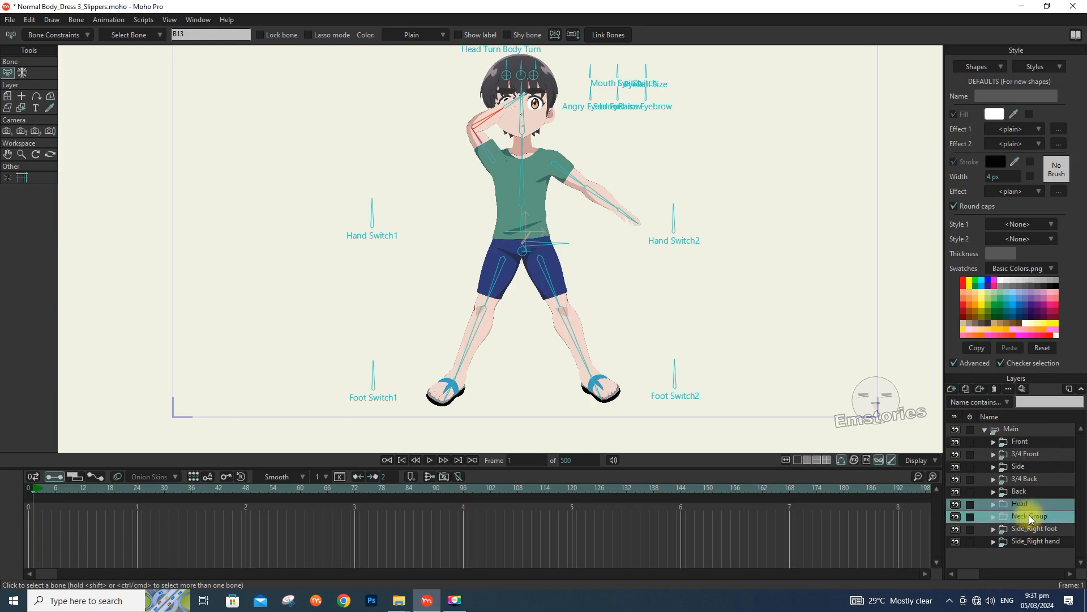
drag(1023, 508, 1027, 440)
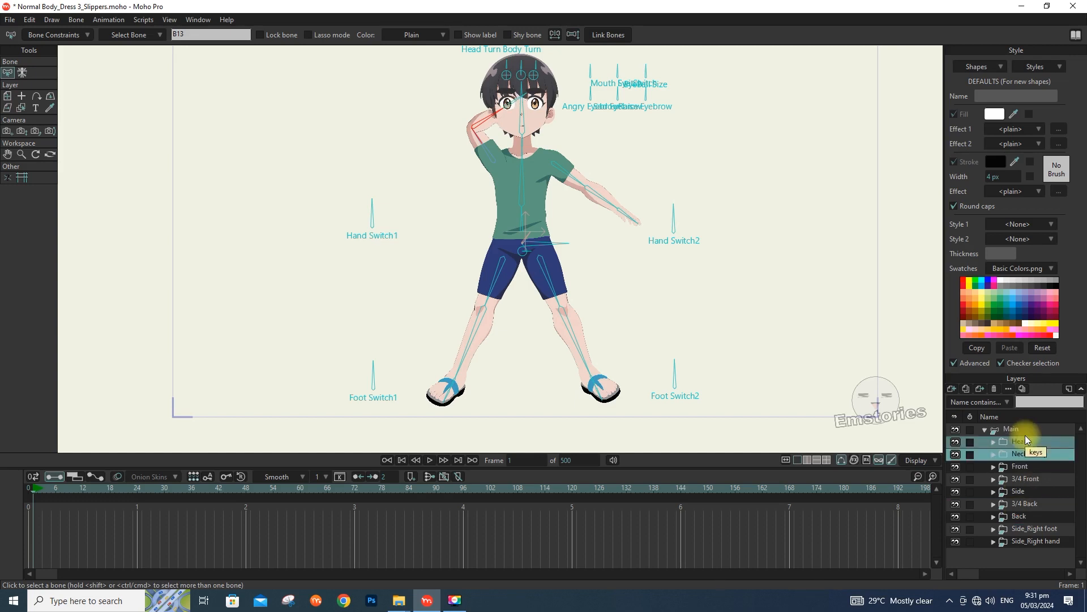
Pose the character's left arm with the Main layer's bones so the forearm lies across the torso.
scroll(510, 179, up, 5)
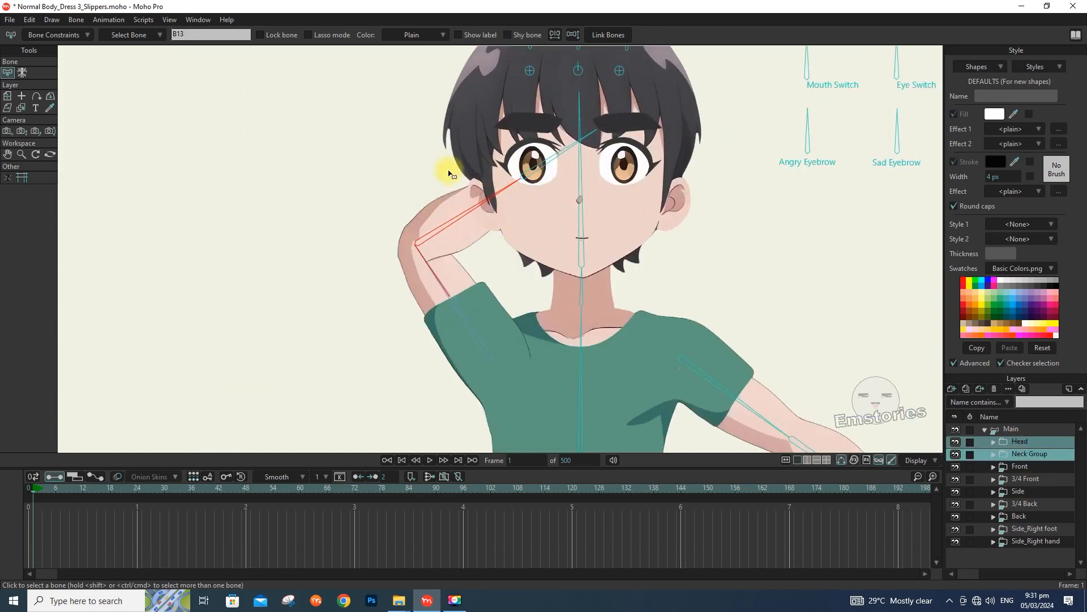
scroll(502, 175, down, 5)
scroll(555, 236, up, 4)
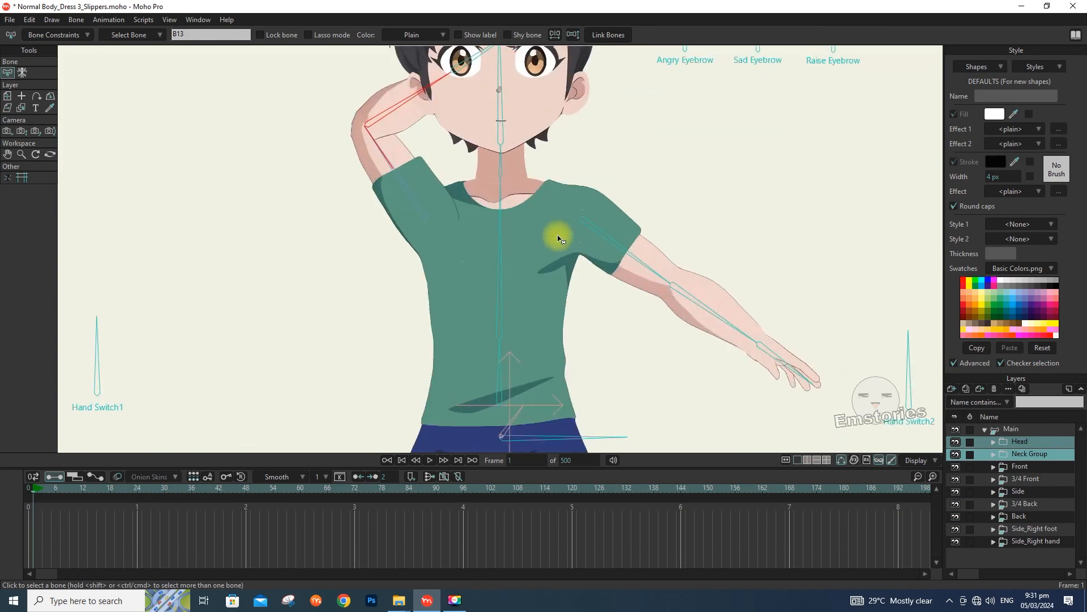
click(1018, 429)
drag(711, 296, 503, 330)
Move the Body layer above Hand_Left at the top of the Front group.
click(994, 466)
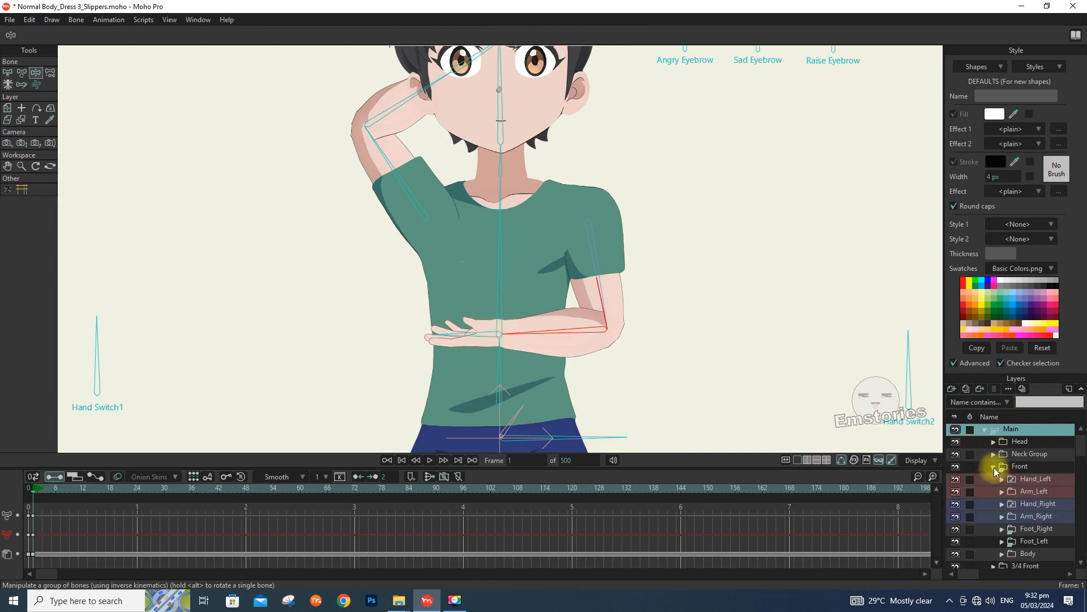
click(1028, 553)
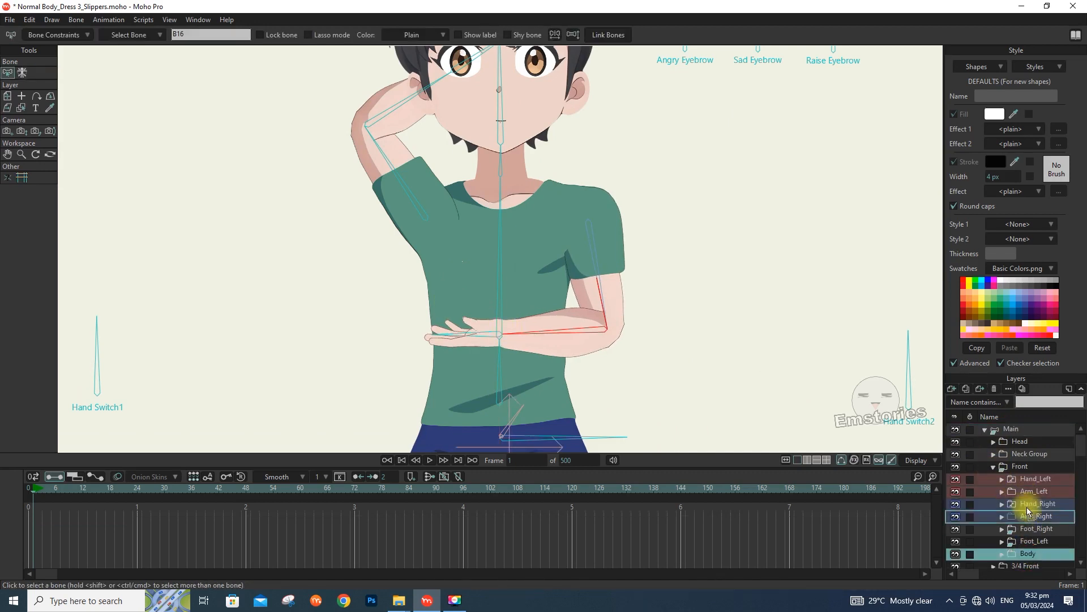
drag(1024, 471, 1024, 473)
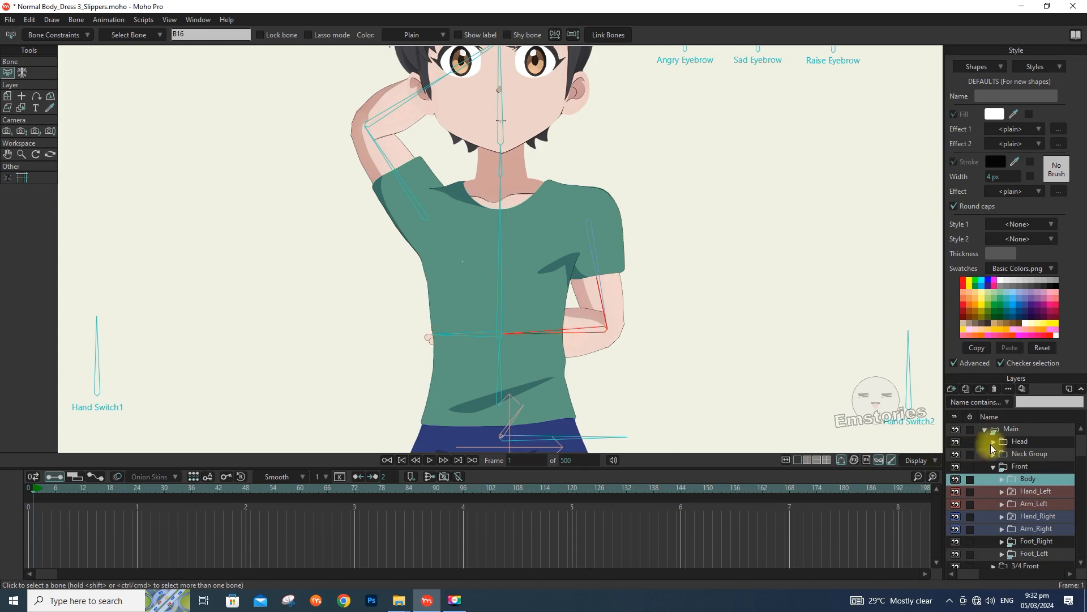
Adjust the left arm's pose slightly and lower the right arm so its forearm crosses the waist.
click(1012, 429)
key(z)
drag(559, 333, 546, 283)
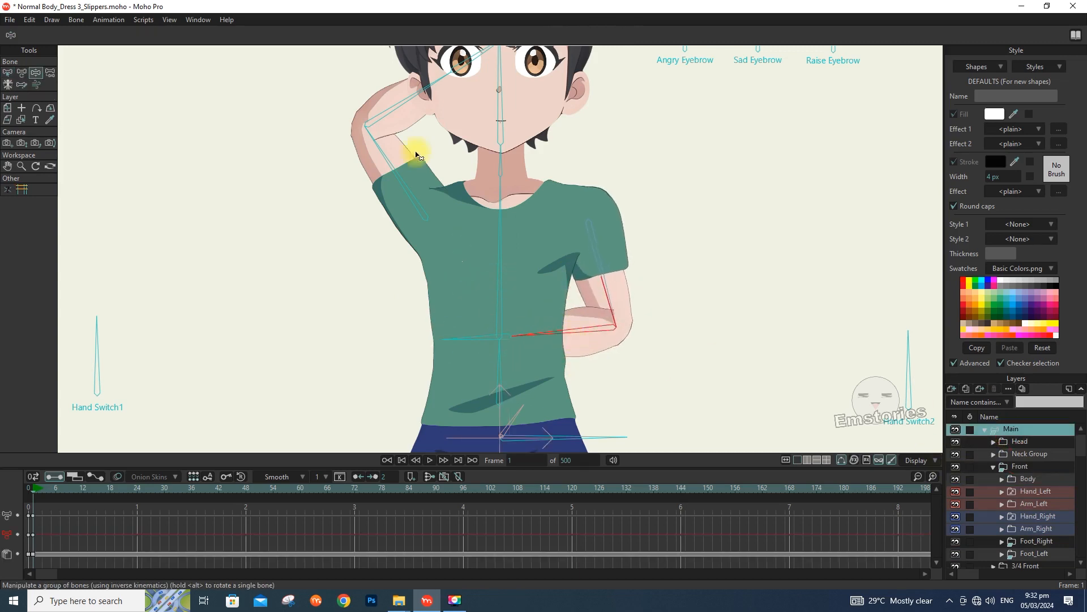
drag(396, 104, 494, 379)
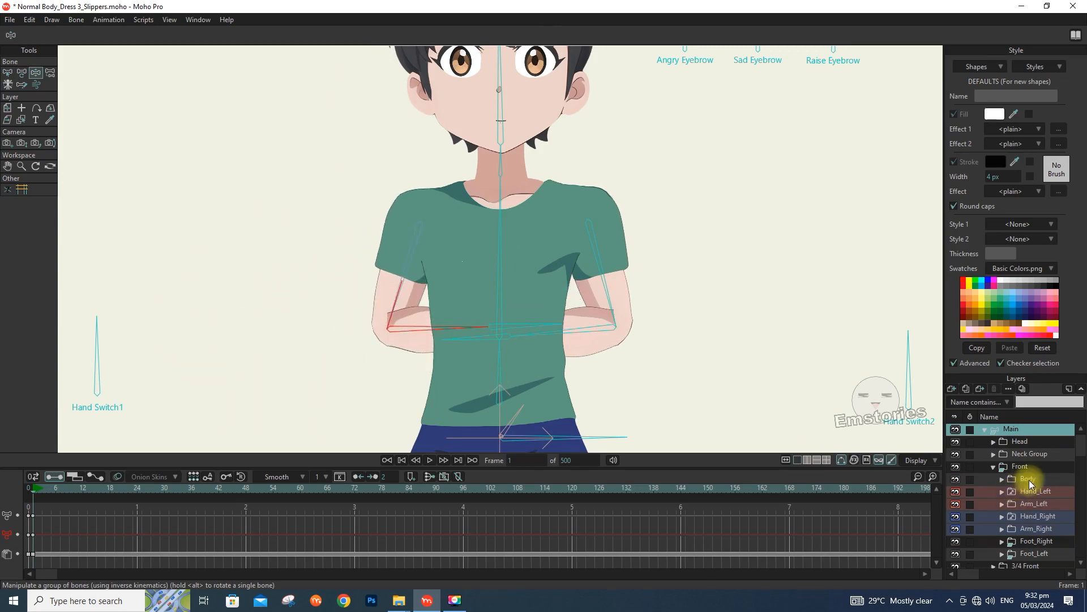
Move the Hand_Right and Arm_Right layers above Body in the Front group and reselect the Main layer.
click(1032, 516)
shift+click(1031, 526)
drag(1033, 516, 1034, 477)
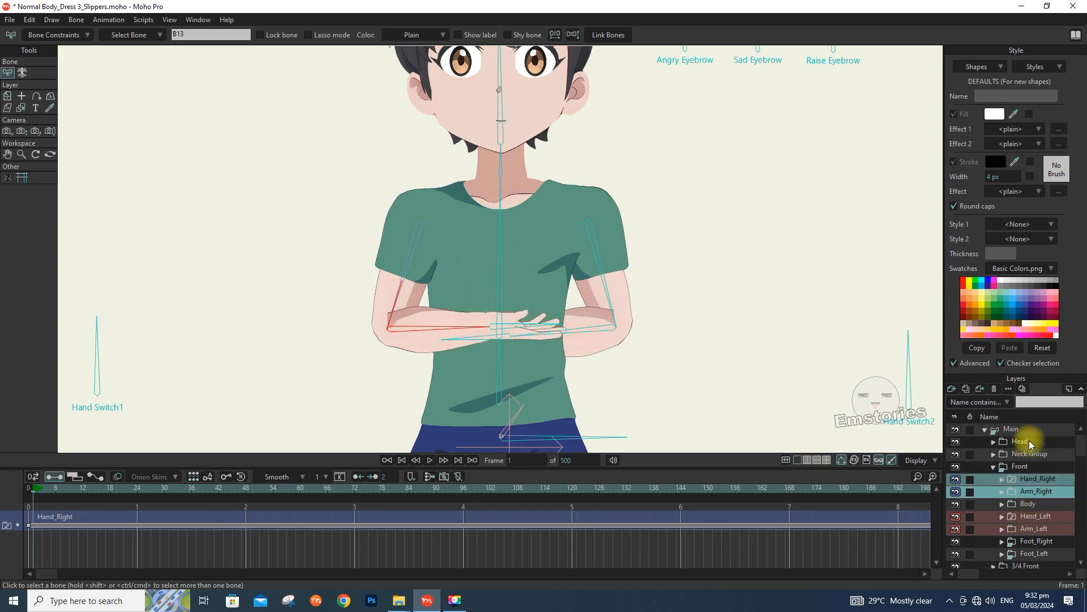
click(959, 429)
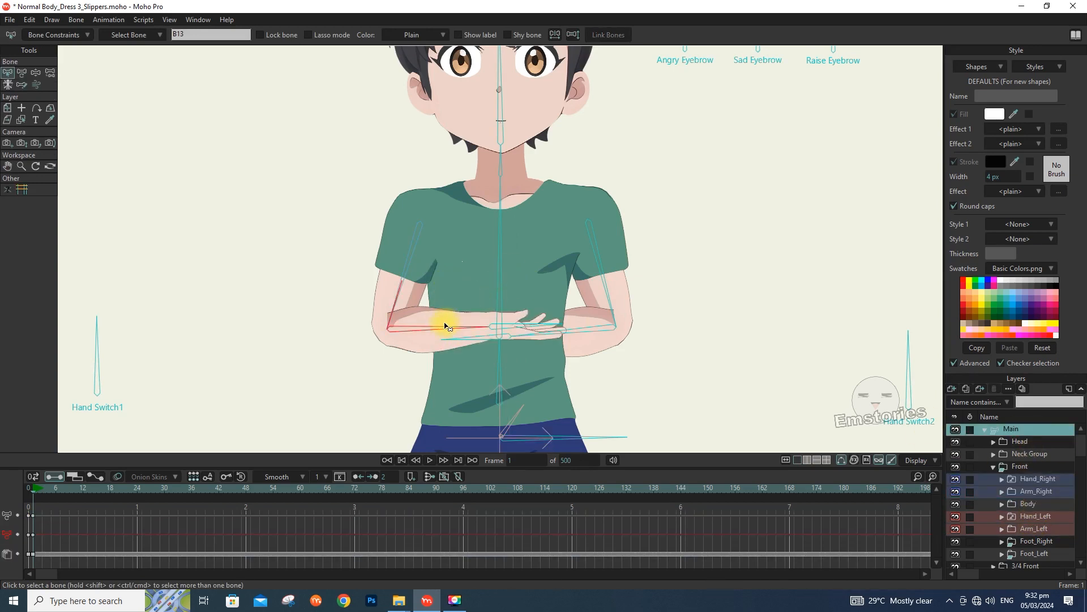
Collapse every layer group with the Collapse All Groups script and expand only the Main group.
scroll(448, 327, down, 5)
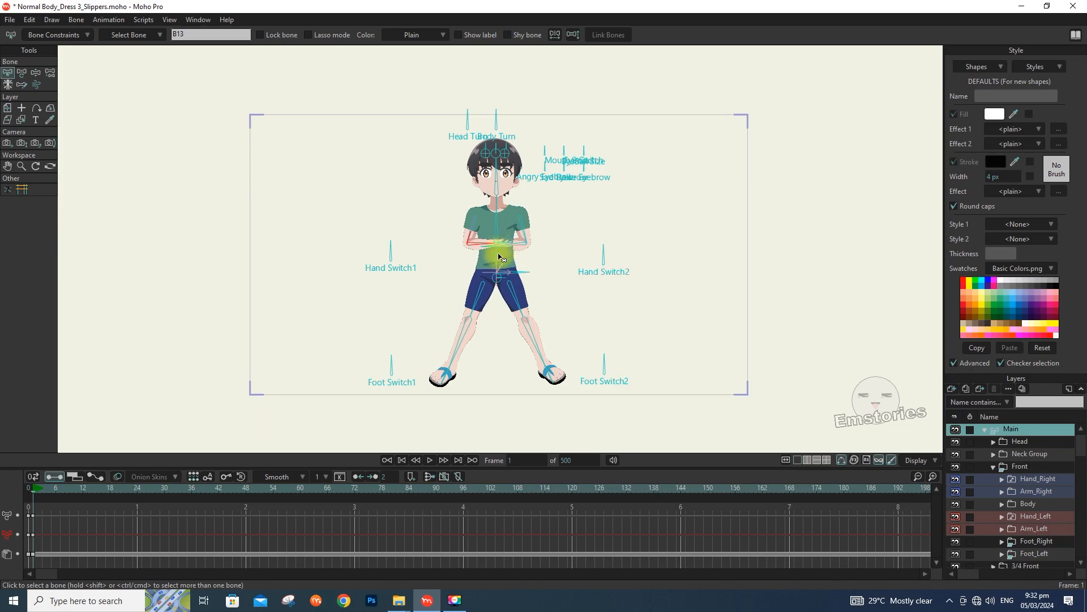
click(144, 20)
mouse_move(158, 32)
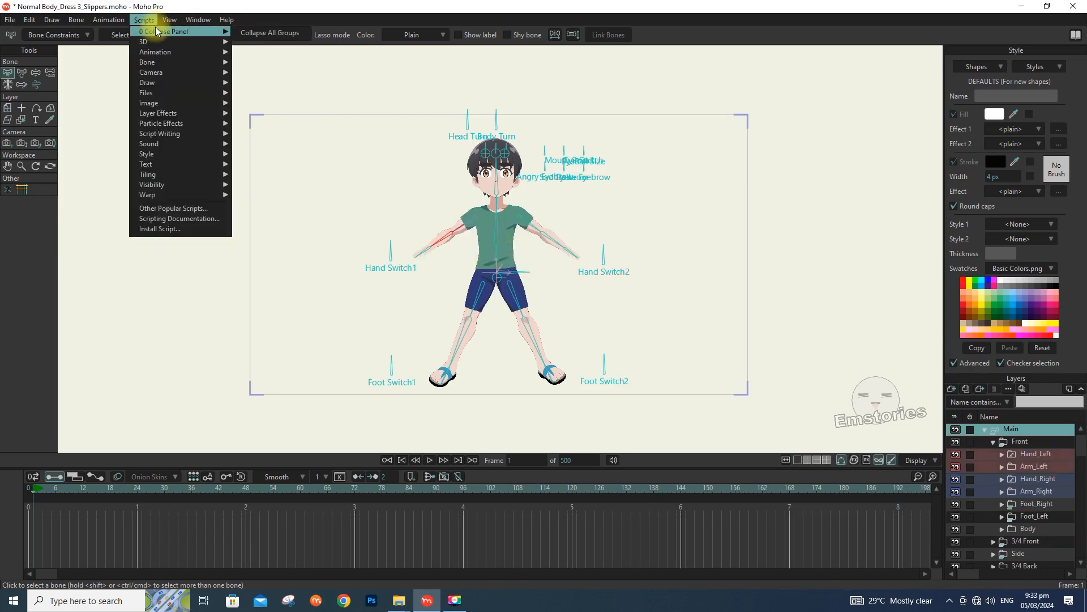
click(257, 34)
click(985, 429)
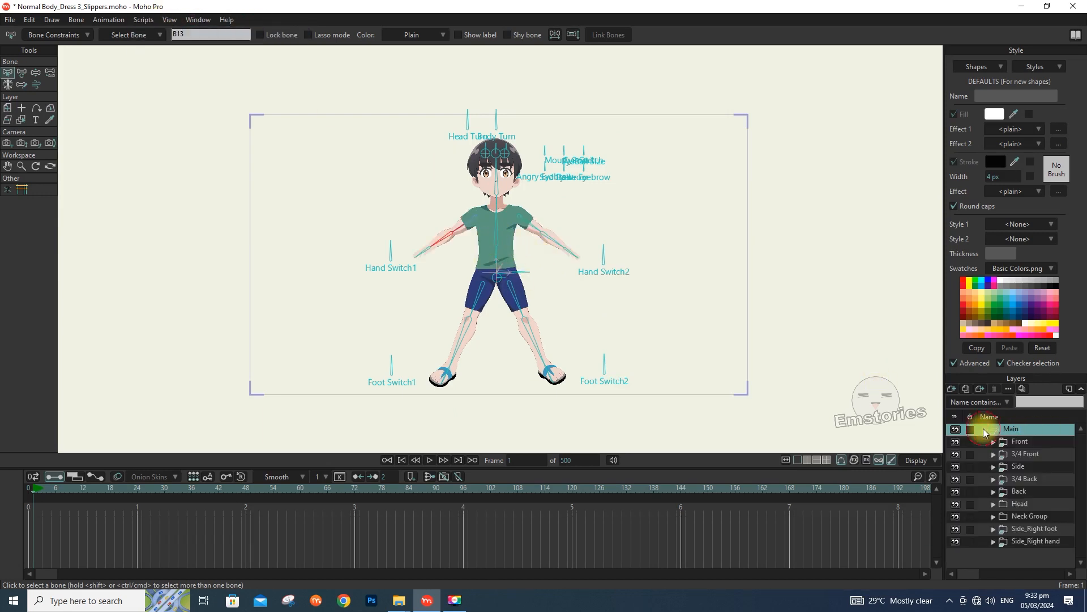
Select in turn Head with Neck Group, the layers Front through Back, and Side_Right foot with Side_Right hand, and collapse Main.
click(1024, 505)
shift+click(1021, 516)
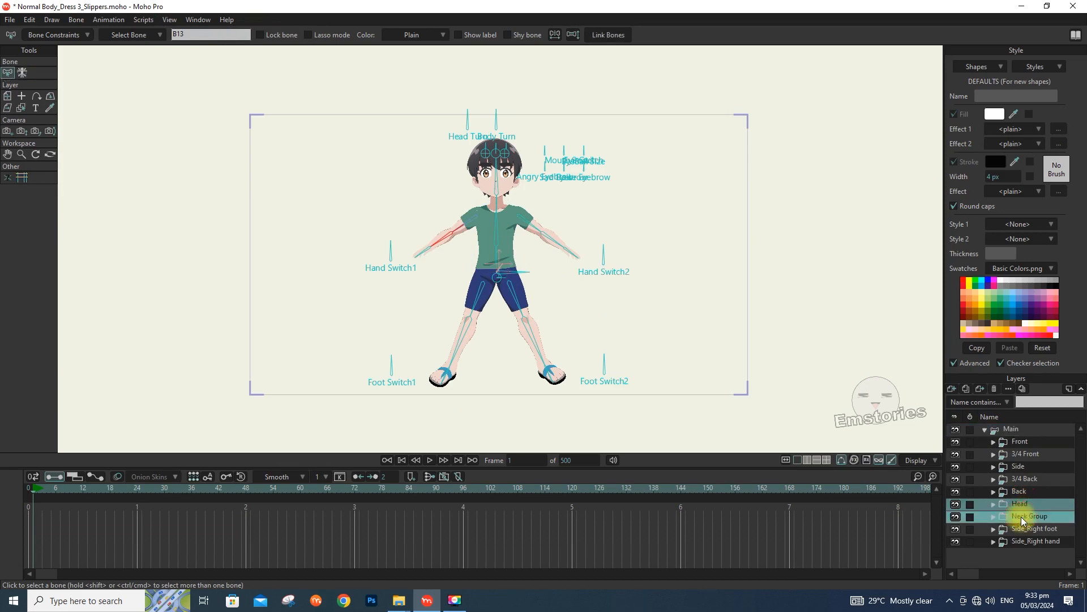
click(1025, 448)
shift+click(1024, 493)
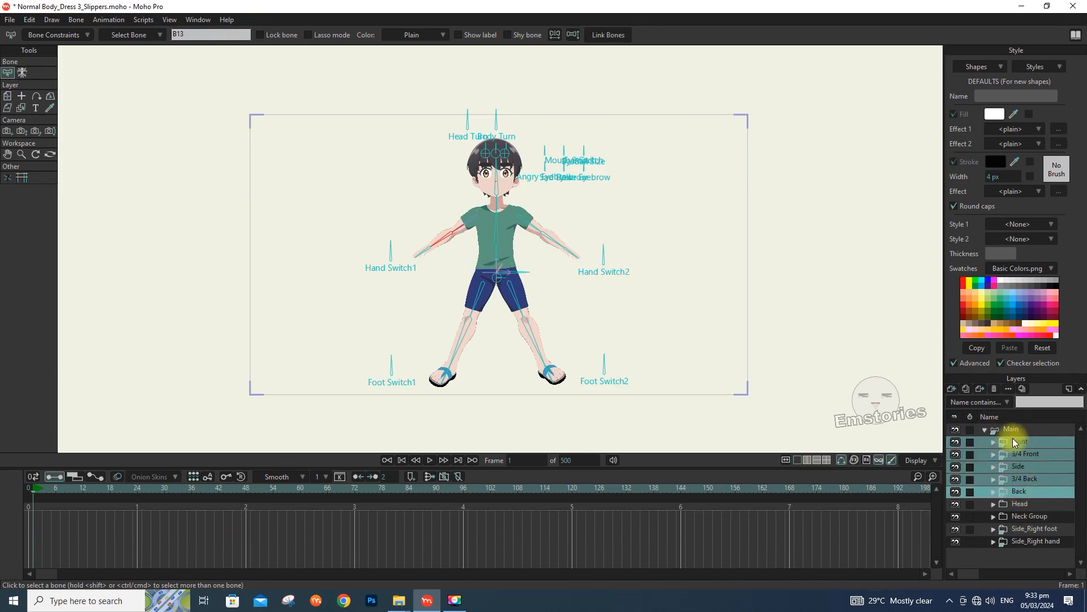
click(1018, 530)
shift+click(1021, 541)
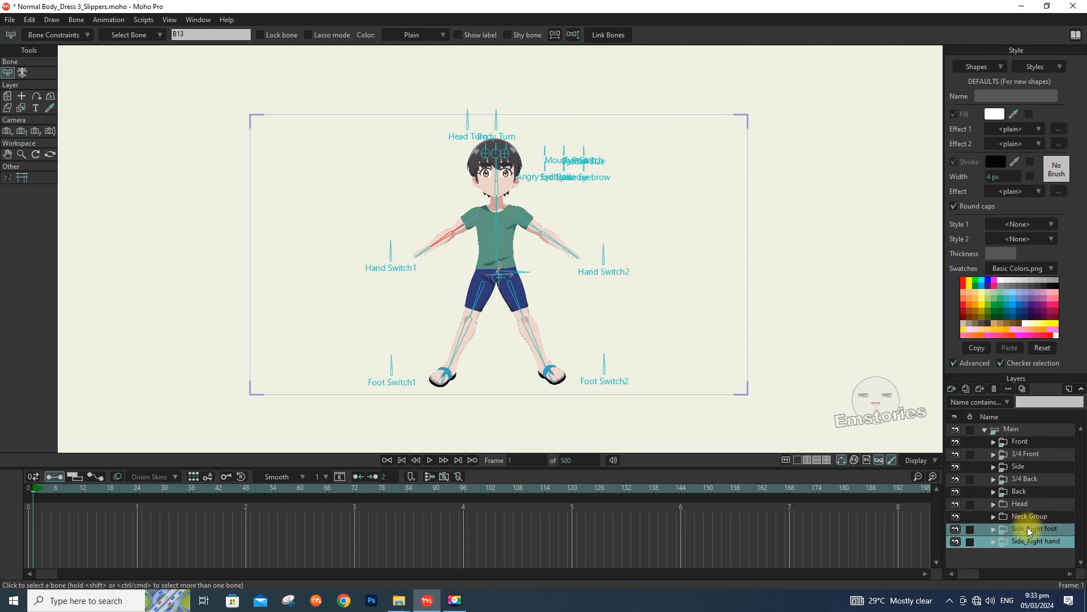
click(1000, 430)
click(985, 431)
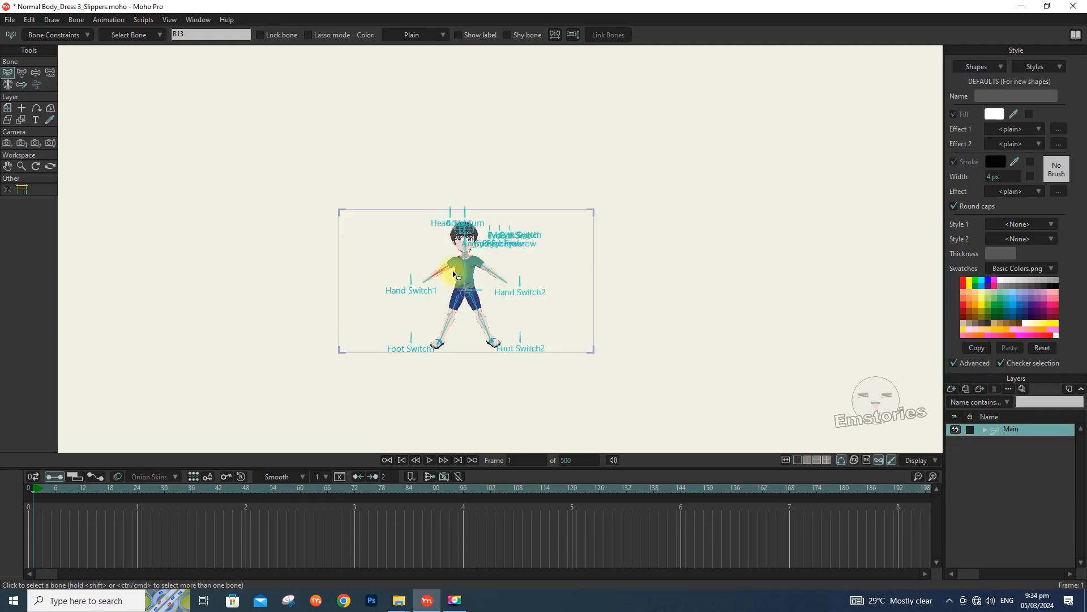
Bend the character's right arm at the elbow so the forearm and hand point upward.
scroll(442, 298, up, 5)
key(z)
drag(332, 311, 333, 231)
Activate Layer 2 of the Arm_Right group and pick the bent arm's shapes with the Select Shape tool.
scroll(391, 246, up, 3)
ctrl+alt+click(368, 250)
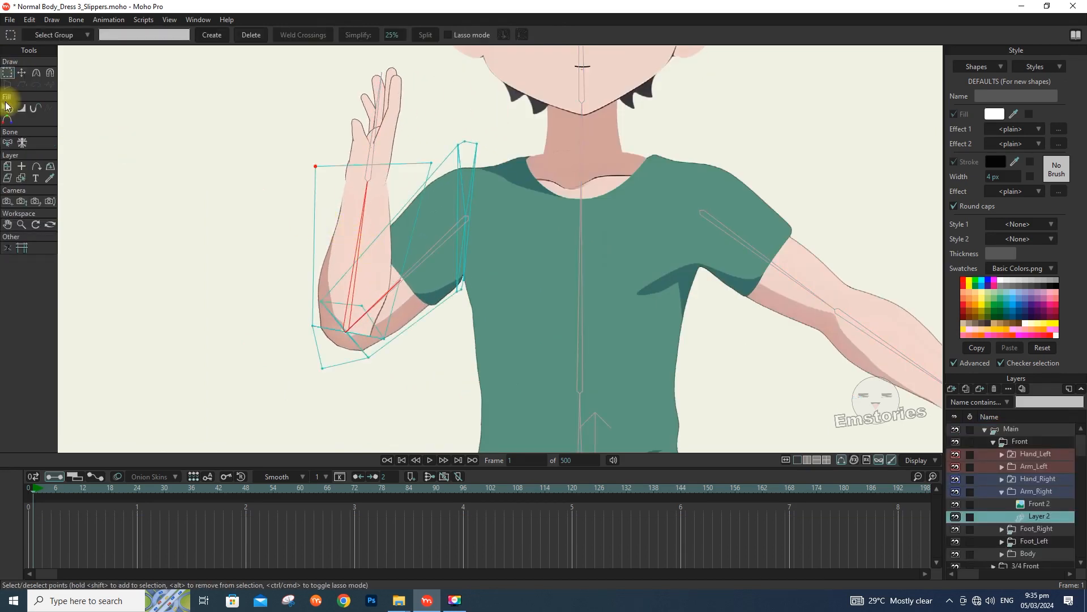
click(7, 107)
click(369, 207)
click(416, 283)
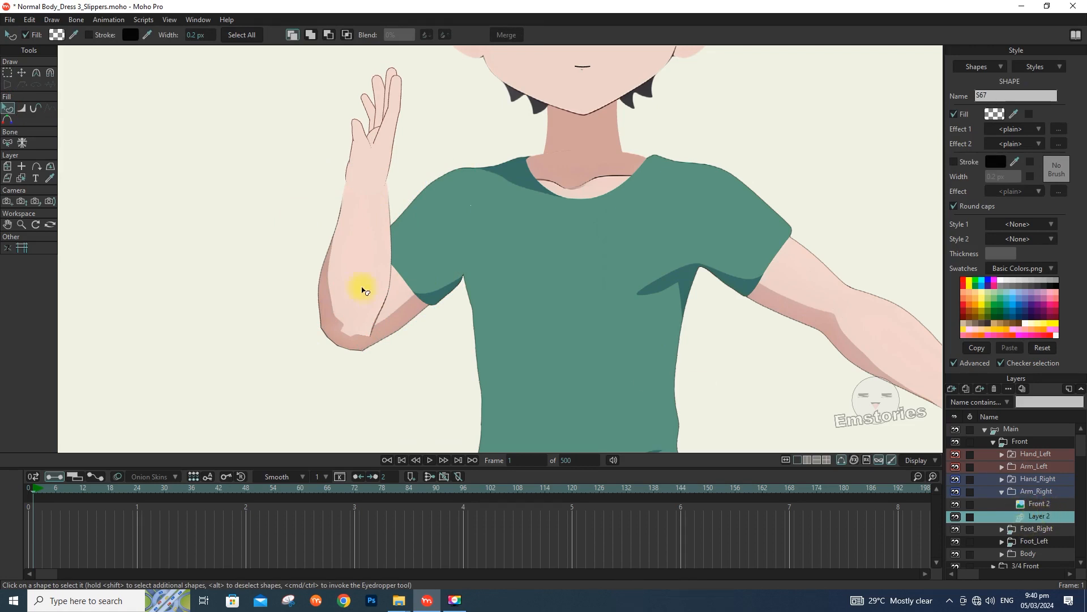
Lower the selected arm shape, raise it back and lower it once more so the forearm sits behind the upper arm.
key(g)
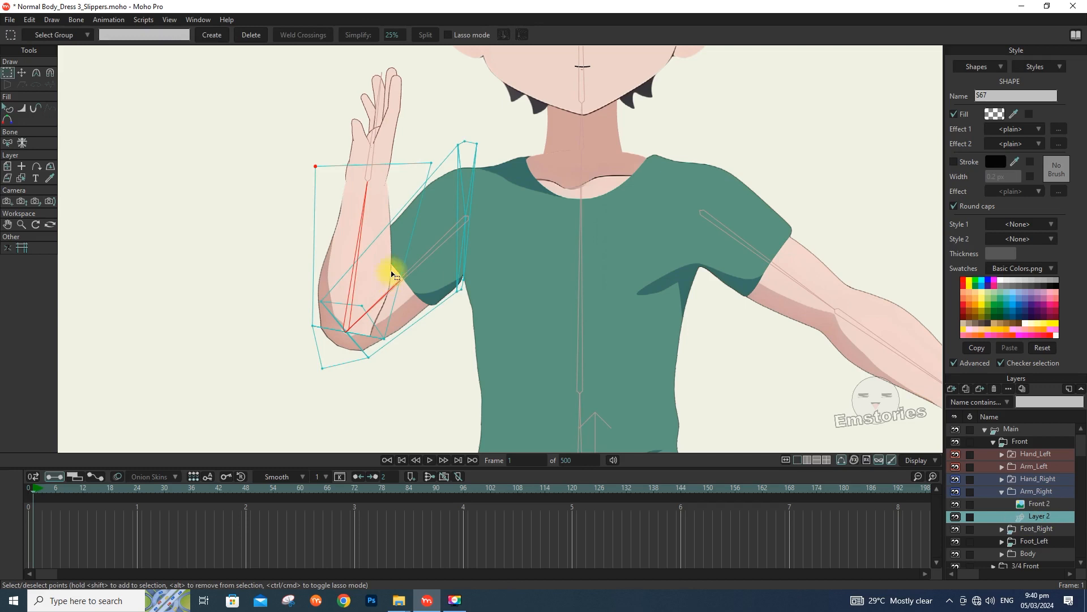
click(8, 108)
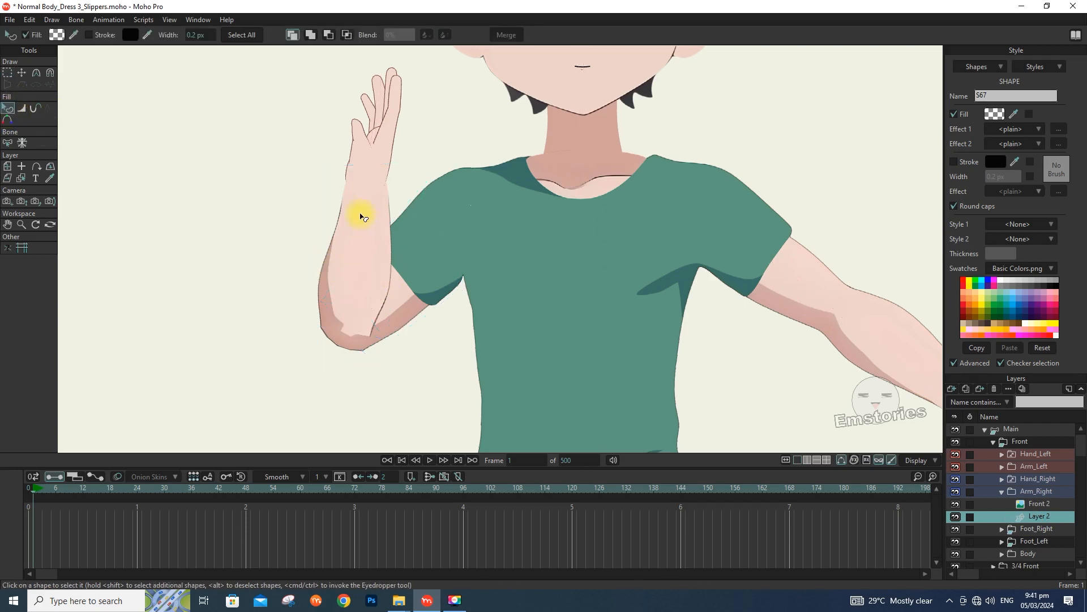
key(Down)
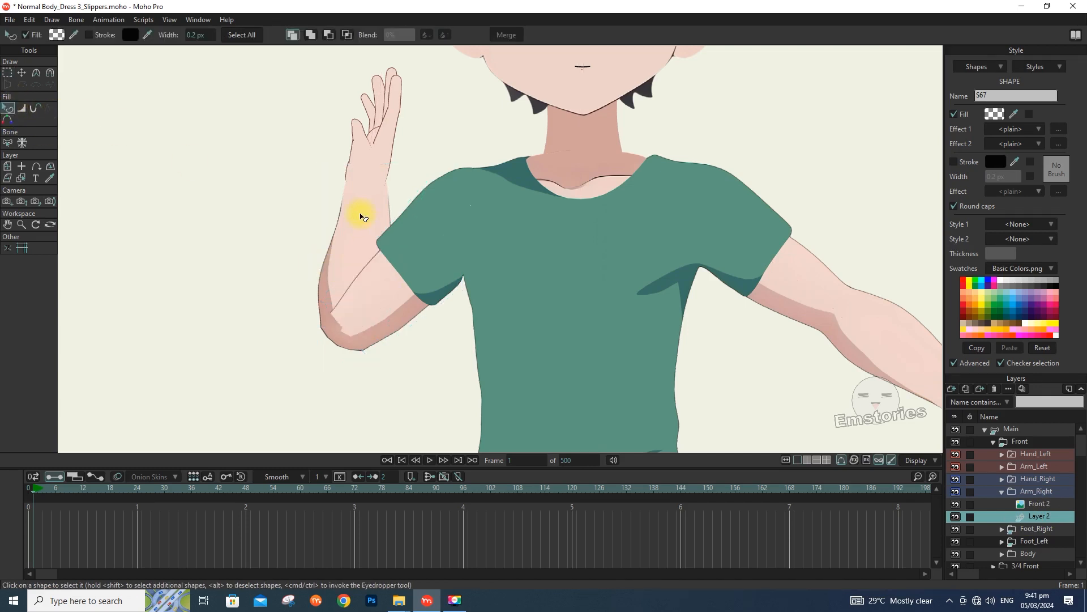
key(Up)
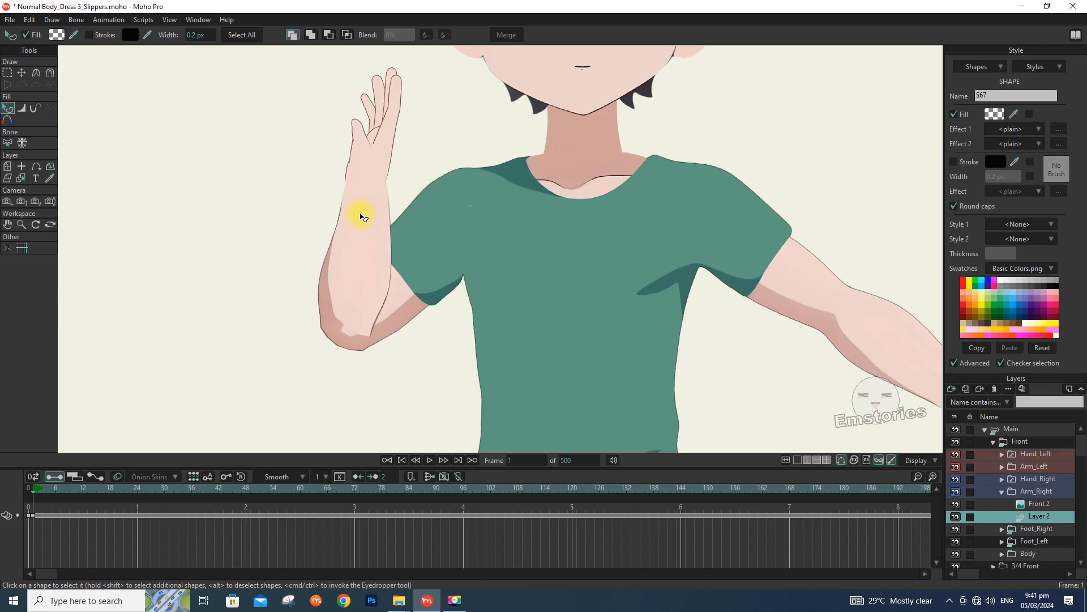
key(Down)
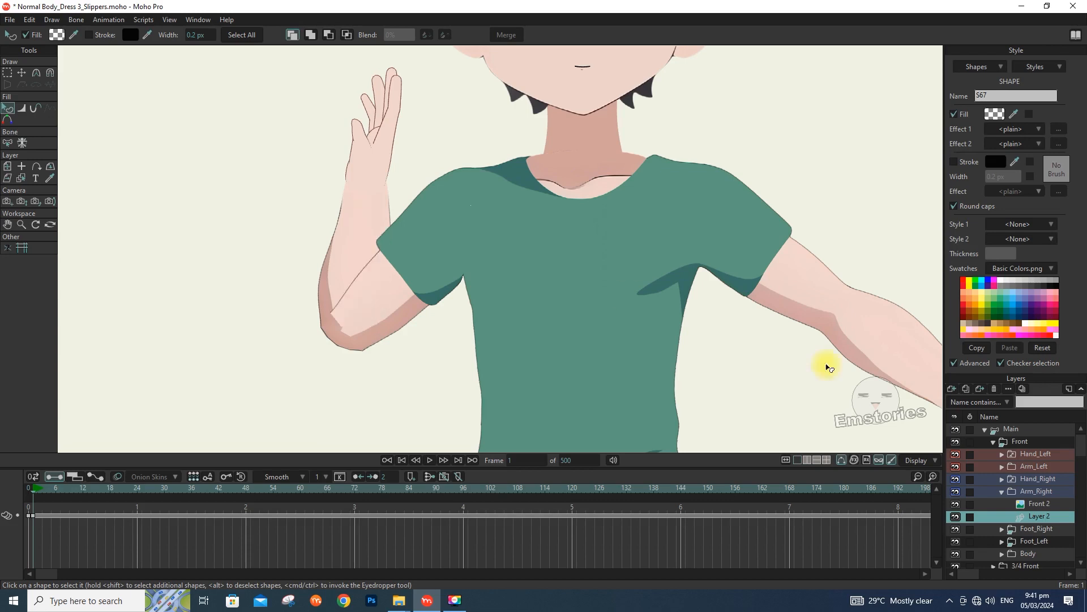
Swing the right forearm outward from the elbow using the bones of the Main layer.
click(1013, 429)
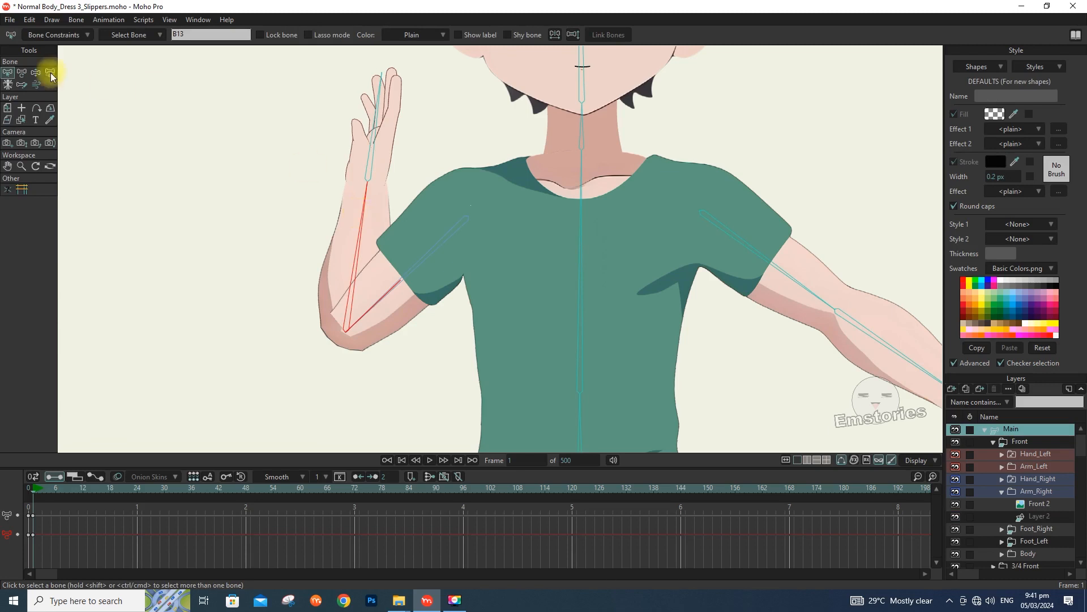
click(35, 73)
drag(323, 206, 306, 226)
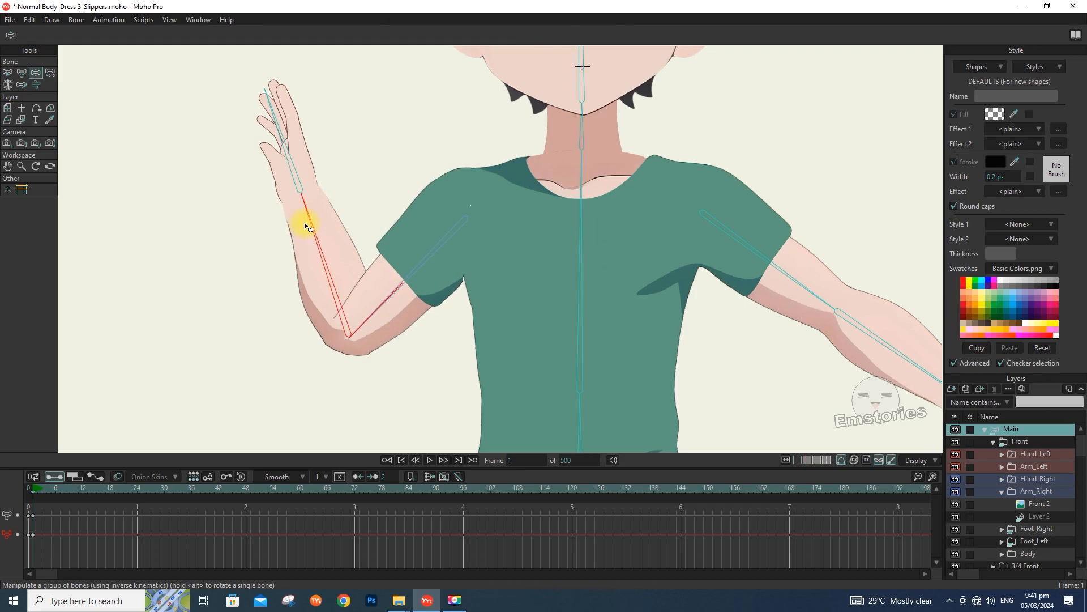
Reactivate Layer 2 of Arm_Right and send its selected shape behind the others with Lower To Back.
ctrl+alt+click(331, 247)
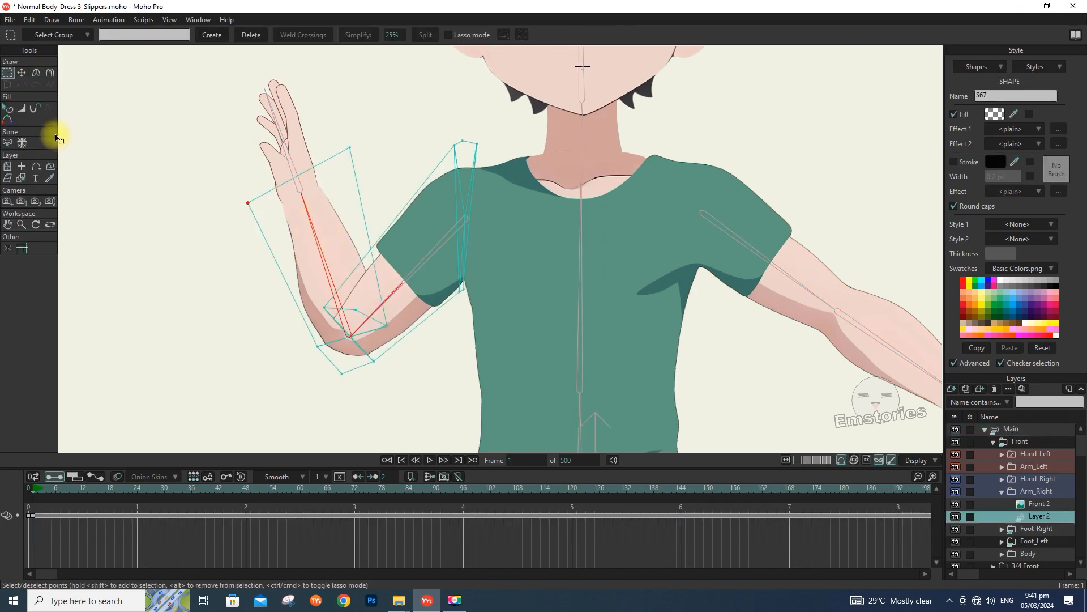
click(8, 107)
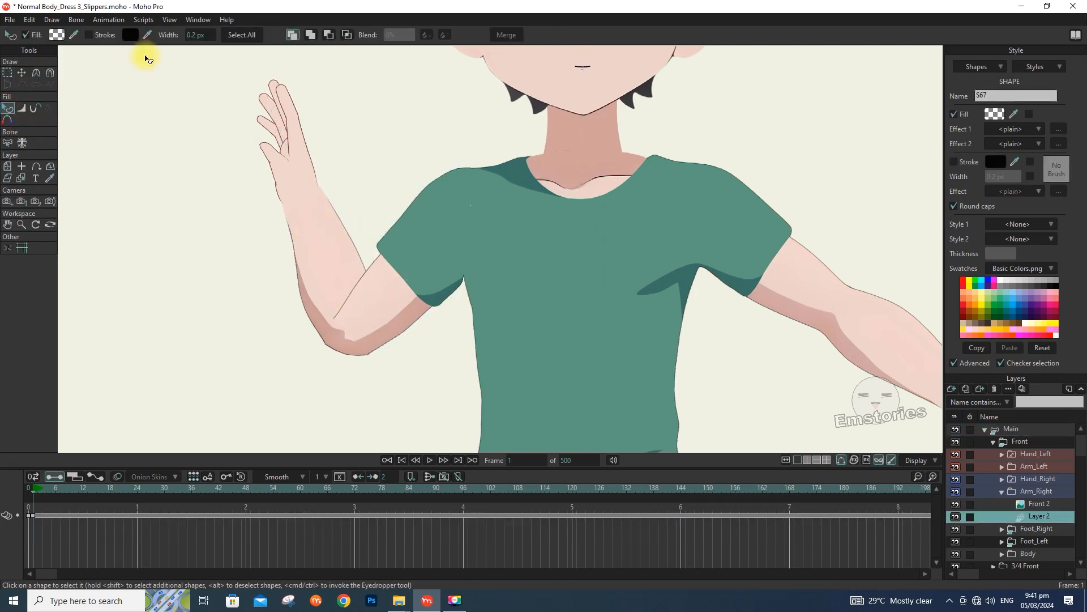
click(57, 21)
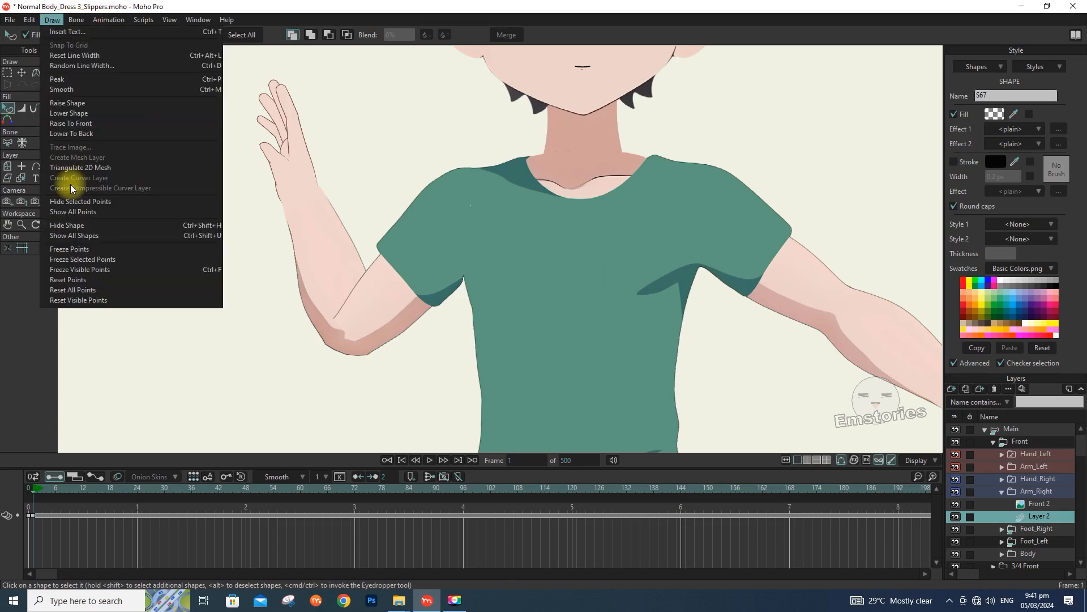
click(68, 133)
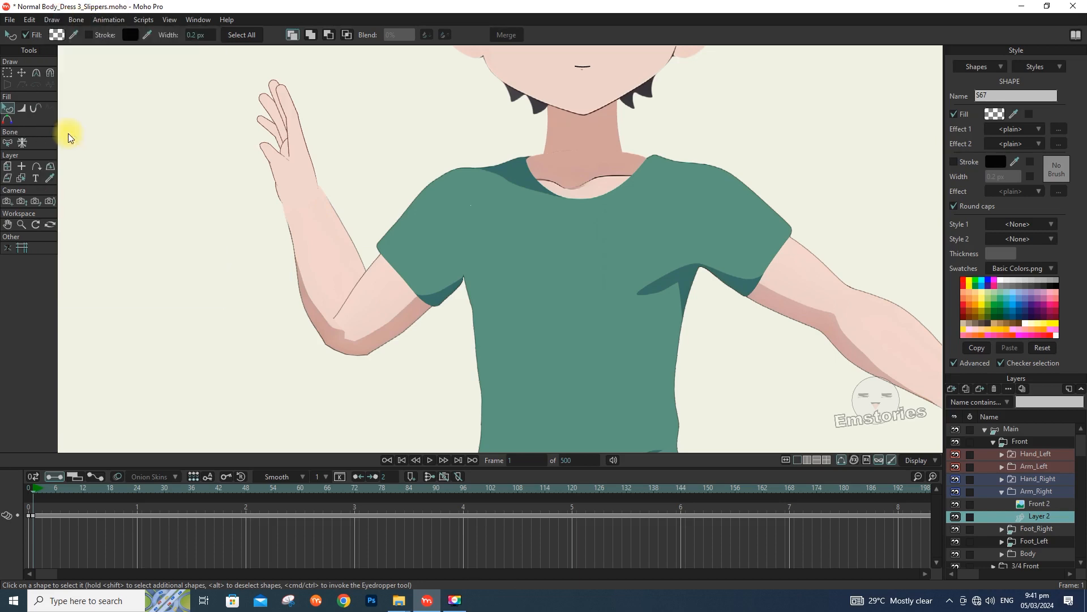
Raise the selected arm shape to the front, then lower it to the back again.
click(52, 20)
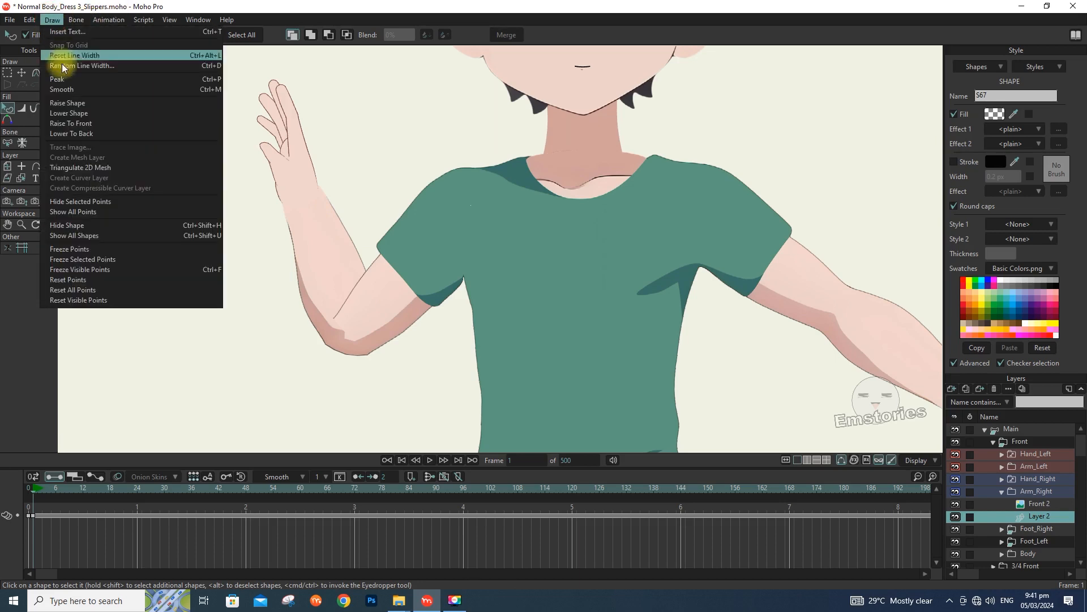
click(66, 125)
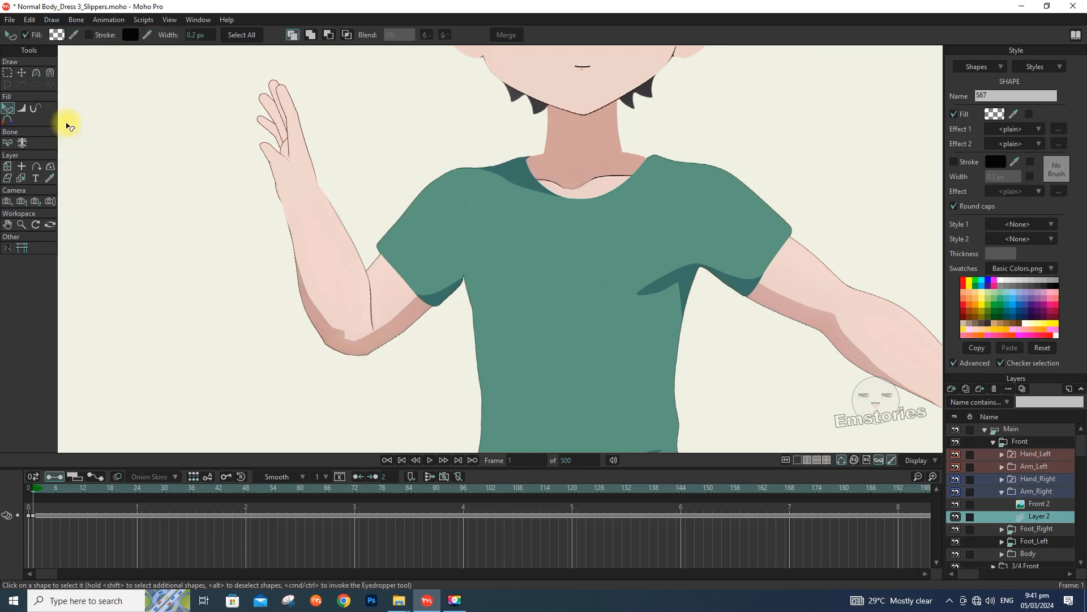
click(52, 20)
click(73, 137)
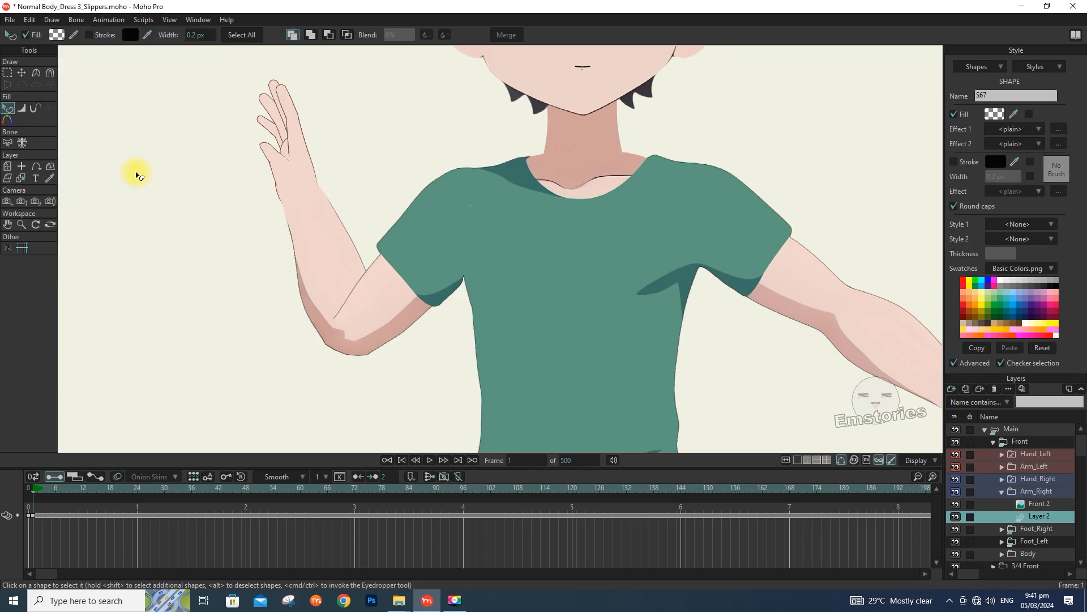
Activate the Main bone layer and swing the right lower leg upward from the knee with Manipulate Bones.
scroll(477, 171, down, 8)
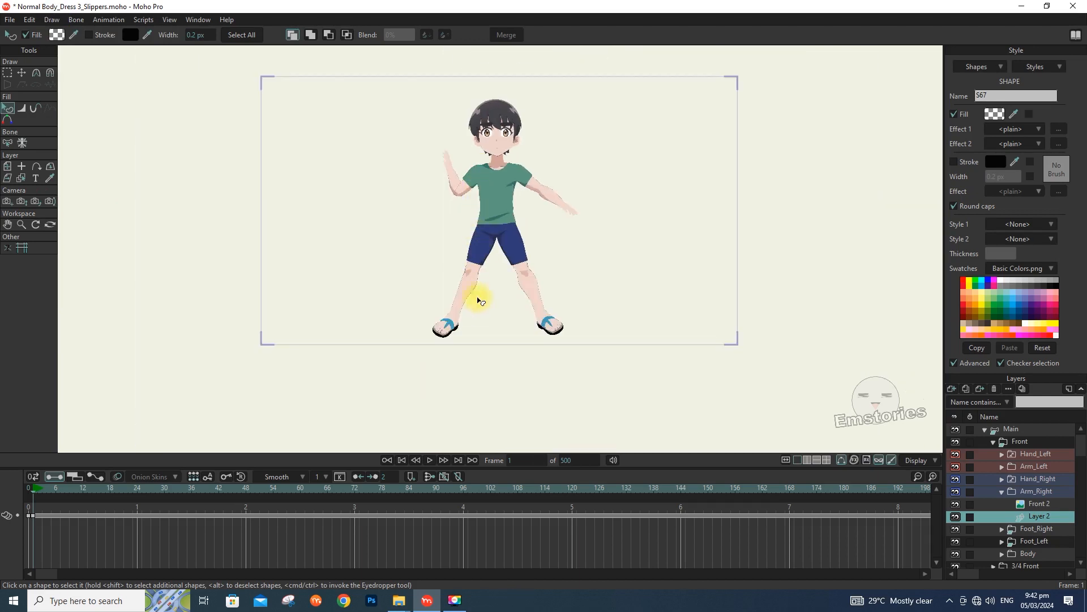
scroll(476, 299, up, 7)
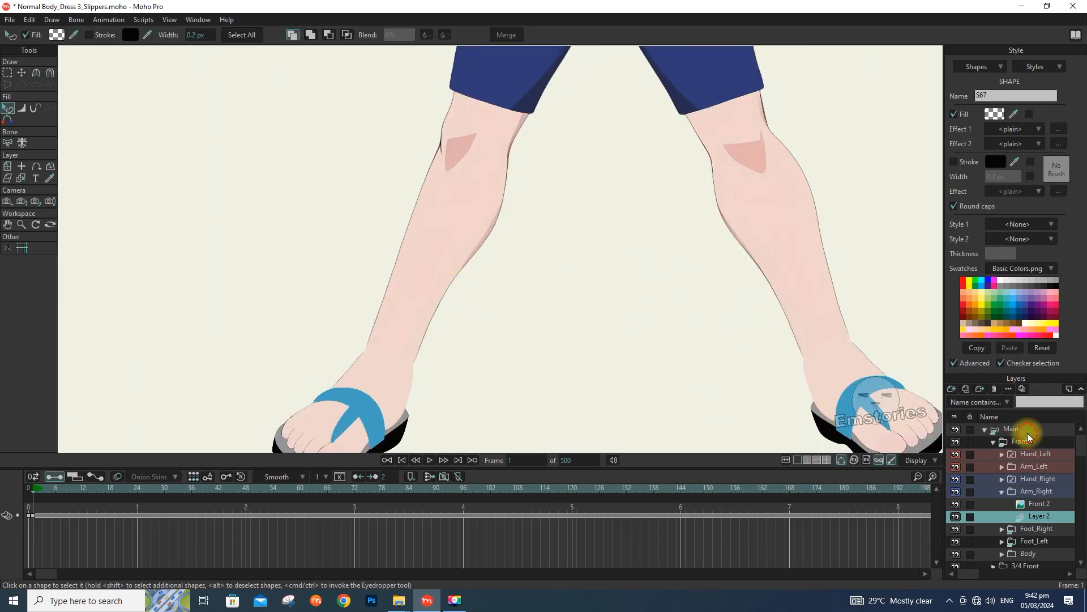
click(1008, 430)
key(z)
scroll(420, 264, down, 4)
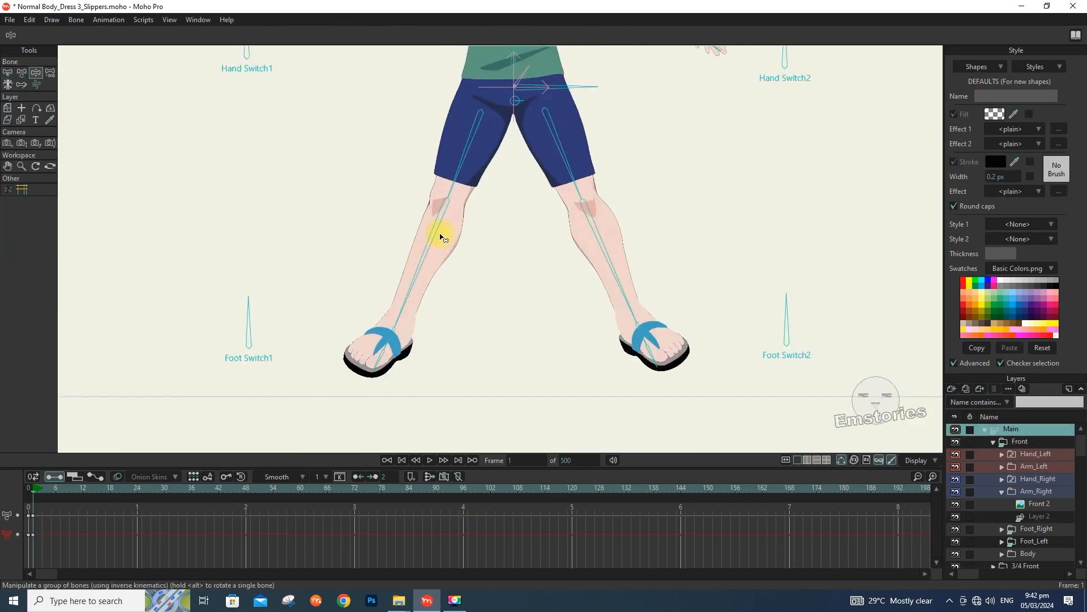
scroll(440, 236, up, 2)
drag(393, 270, 404, 183)
scroll(403, 180, down, 4)
scroll(430, 122, up, 4)
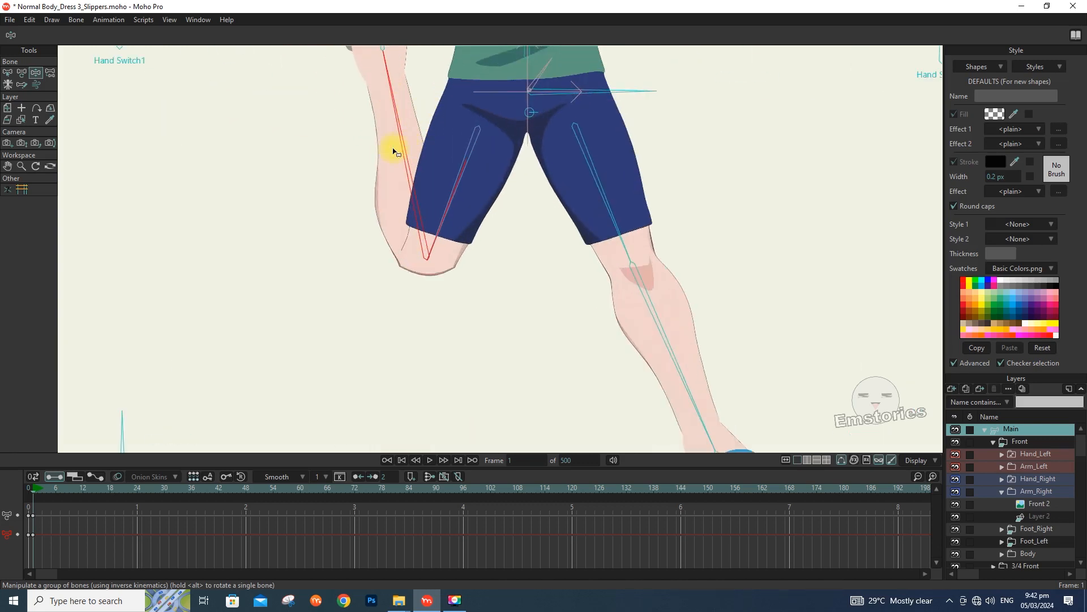
Activate Layer 2 of Leg_Right, pick the lower leg's shape with Select Shape and lower it one level.
alt+right_click(394, 148)
click(7, 108)
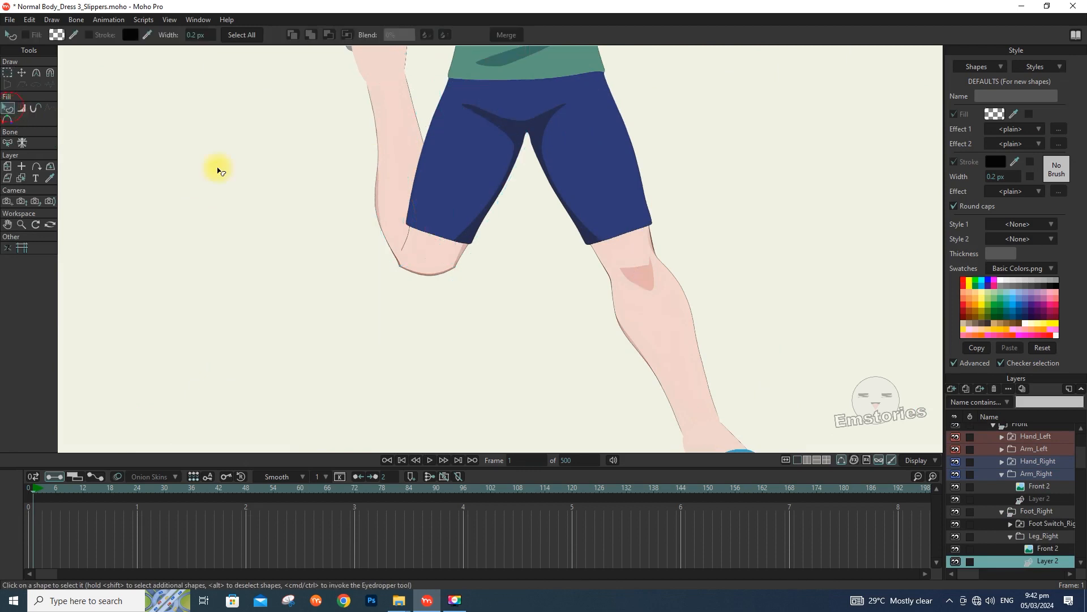
click(399, 165)
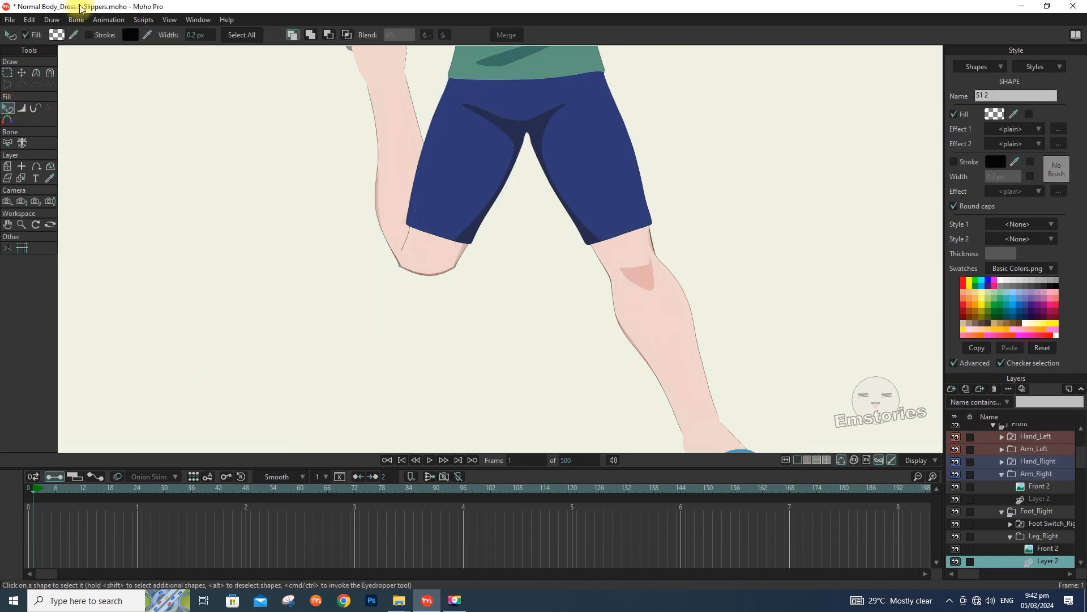
click(51, 20)
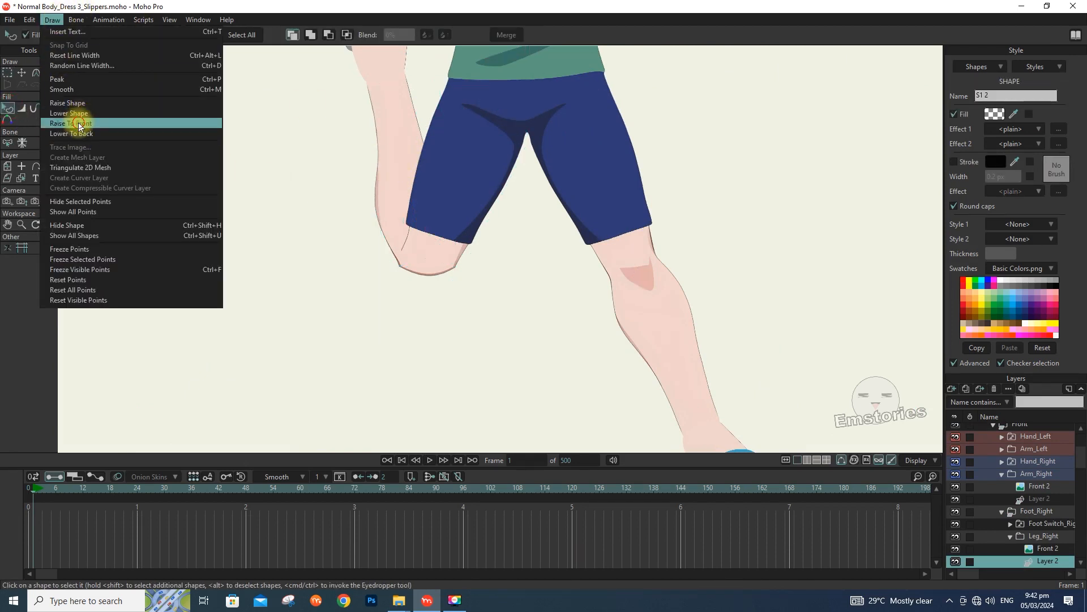
click(78, 113)
Reactivate the Main layer, inspect the posed leg and arm, and activate Layer 2 of Arm_Right.
scroll(1050, 472, up, 1)
click(1019, 430)
scroll(483, 291, down, 3)
scroll(470, 280, down, 2)
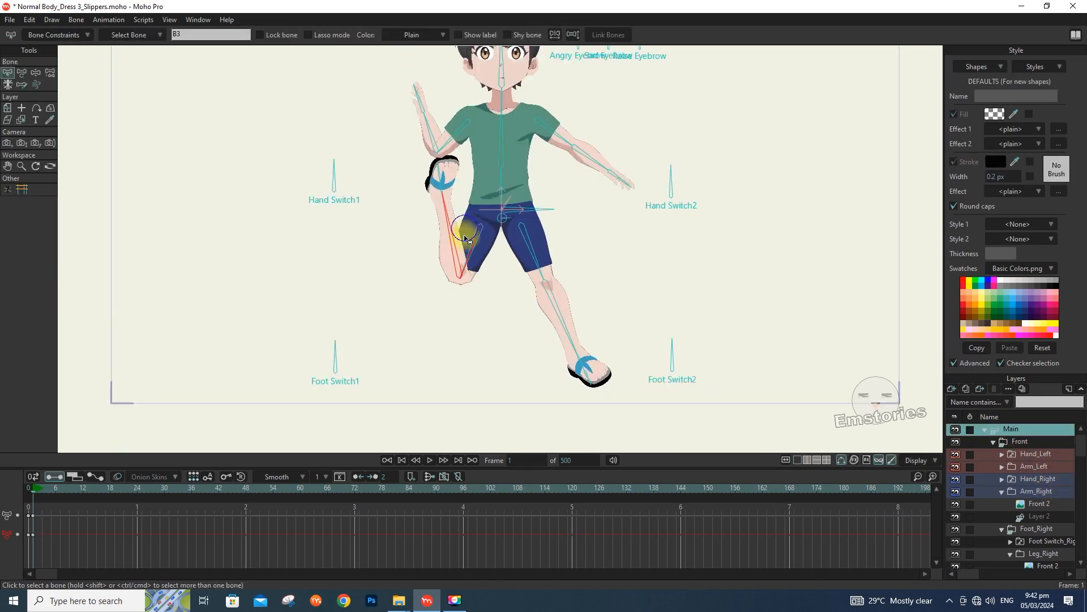
scroll(457, 280, up, 2)
scroll(420, 215, up, 5)
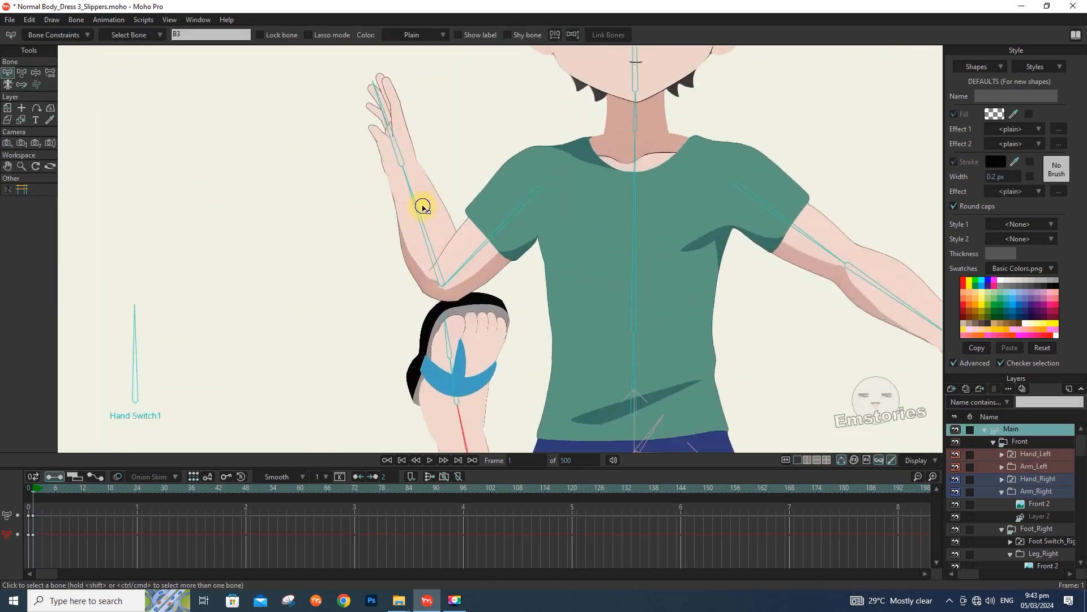
alt+right_click(423, 208)
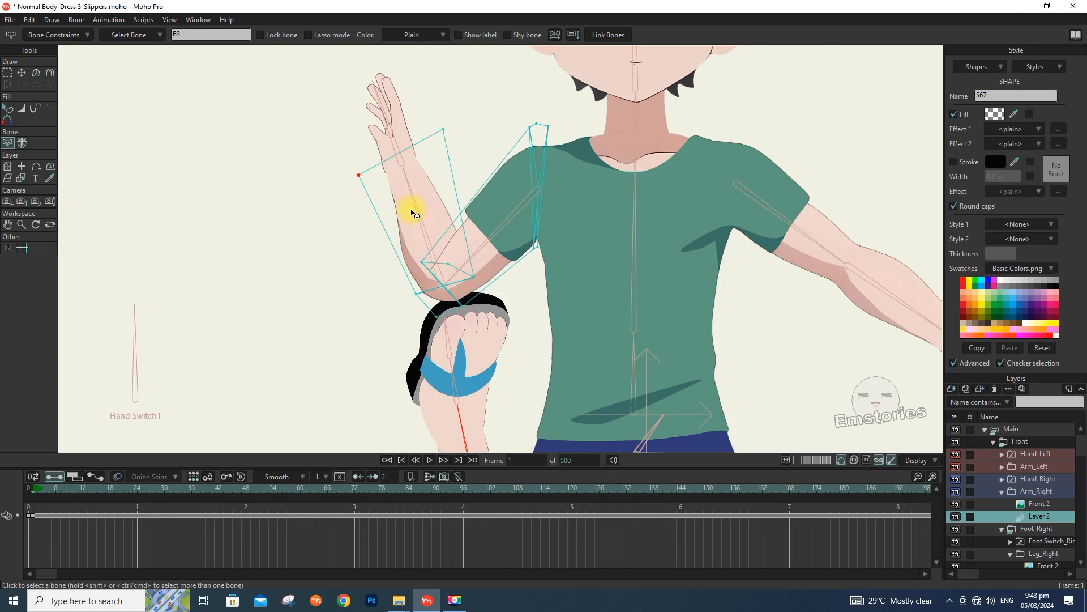
Undo the posing of the right arm and right leg to restore the rest pose.
scroll(412, 210, down, 5)
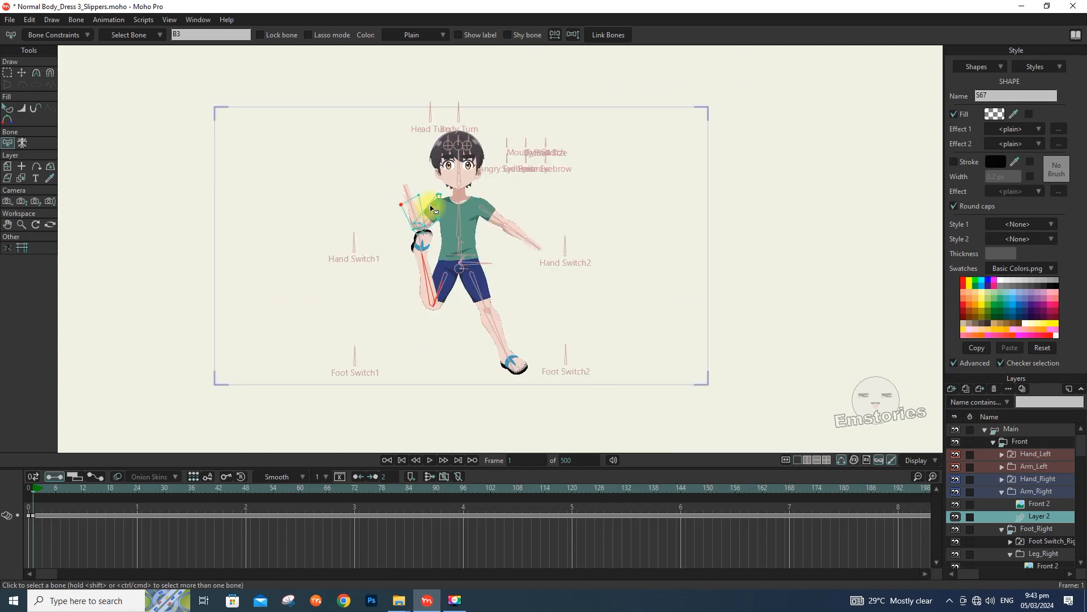
key(ctrl+z)
scroll(451, 165, up, 4)
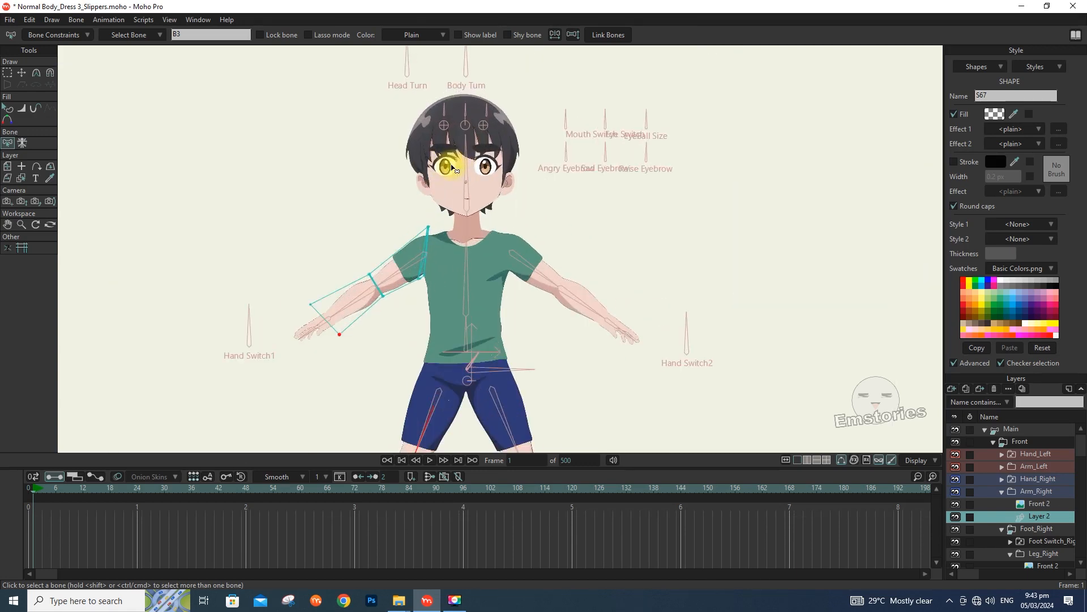
scroll(386, 267, down, 1)
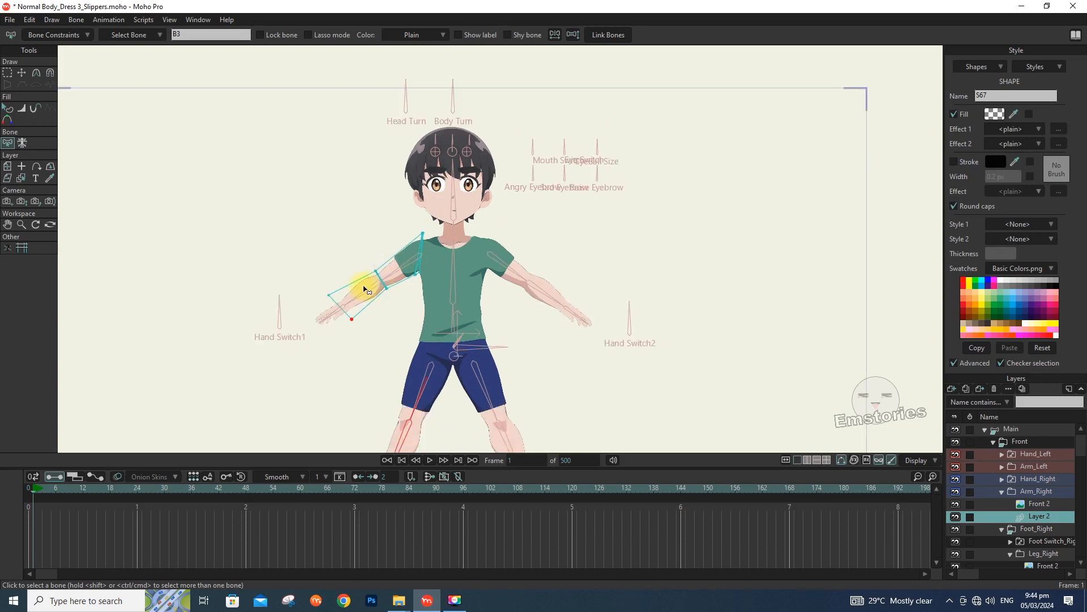
scroll(365, 290, up, 3)
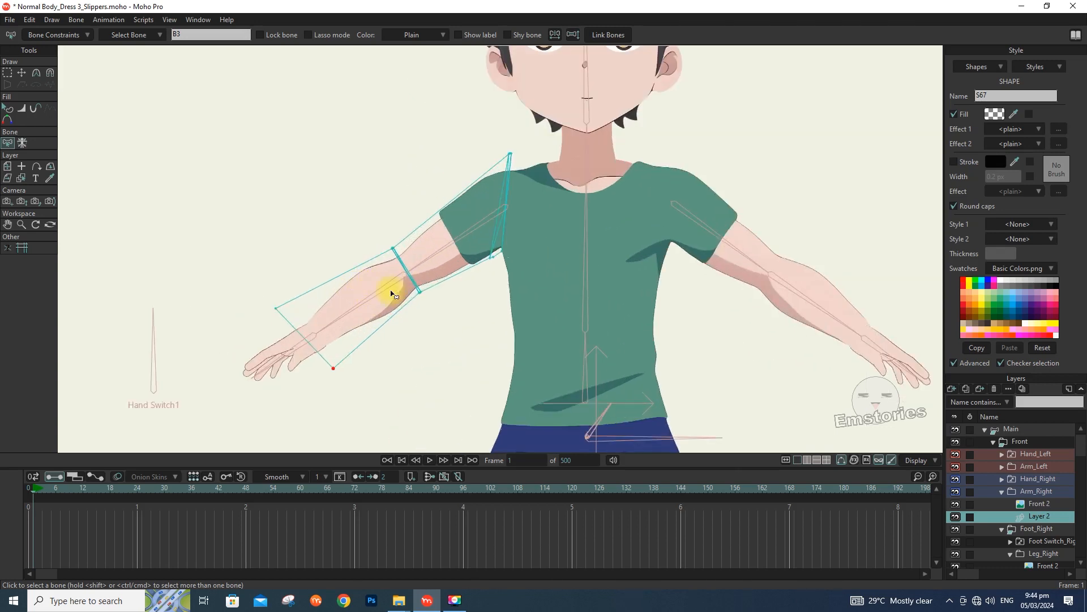
Duplicate the Arm_Right group and rename the copy "upper arm".
click(1001, 492)
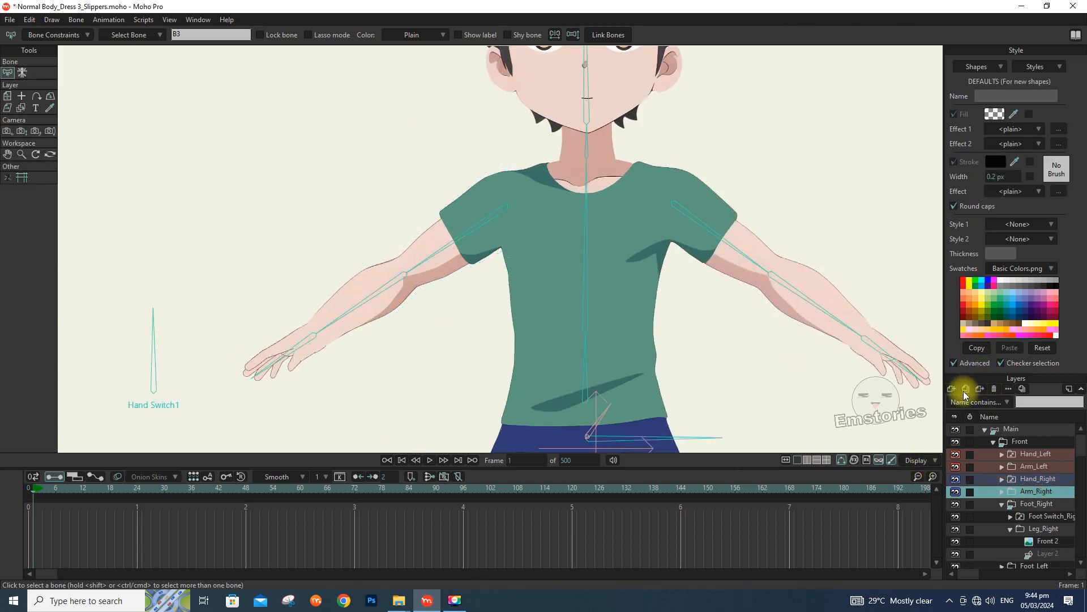
click(965, 395)
double_click(1045, 491)
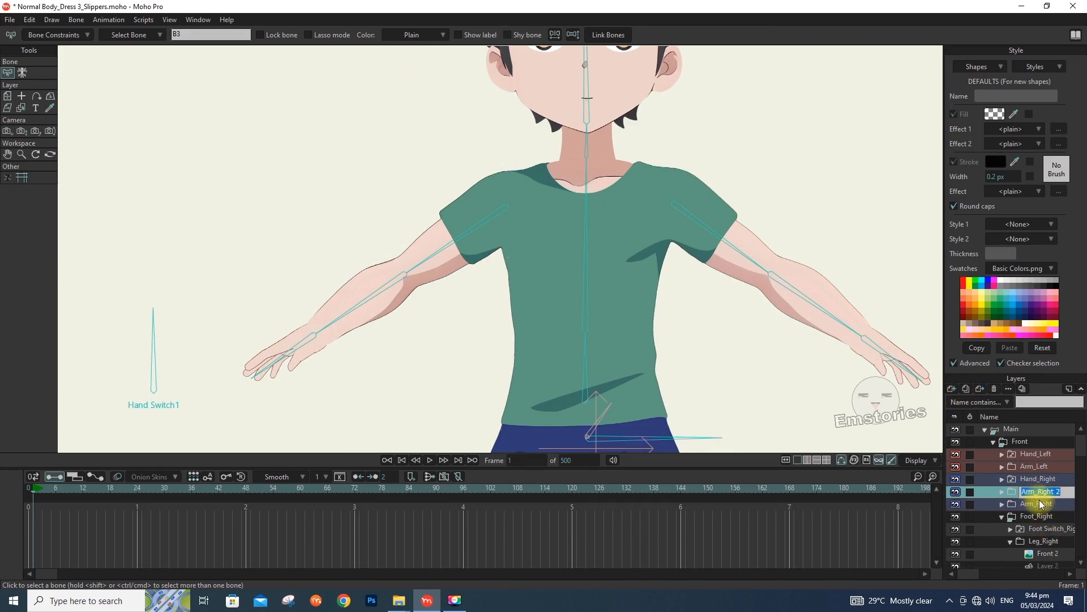
text(upper arm)
key(Return)
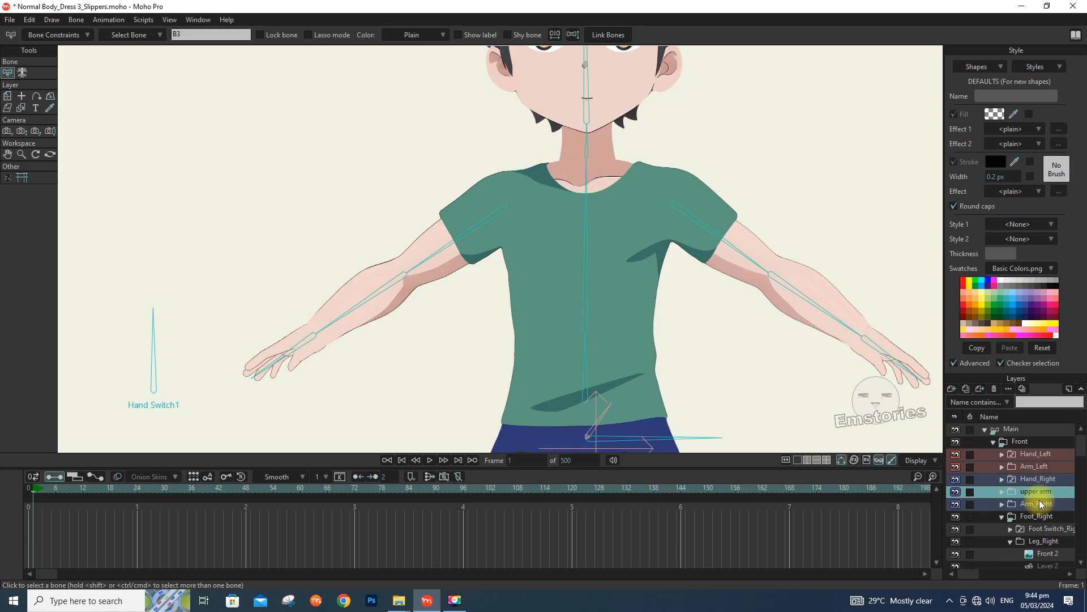
At frame 0, delete the wrist-end points on Layer 2 of the upper arm group, leaving its upper-arm shape.
click(1002, 491)
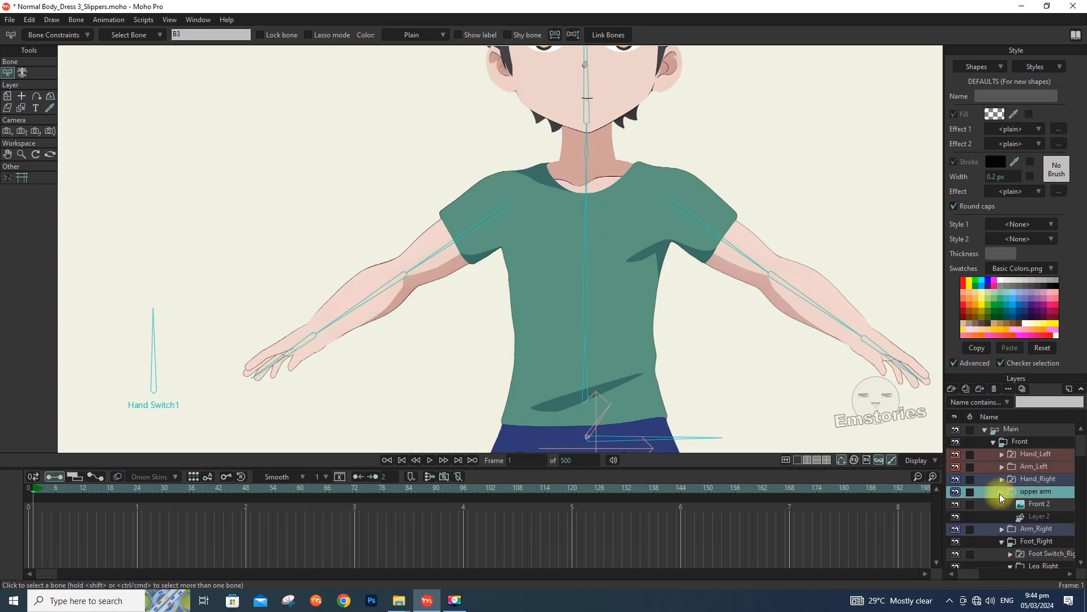
click(1038, 515)
key(g)
drag(257, 286, 372, 401)
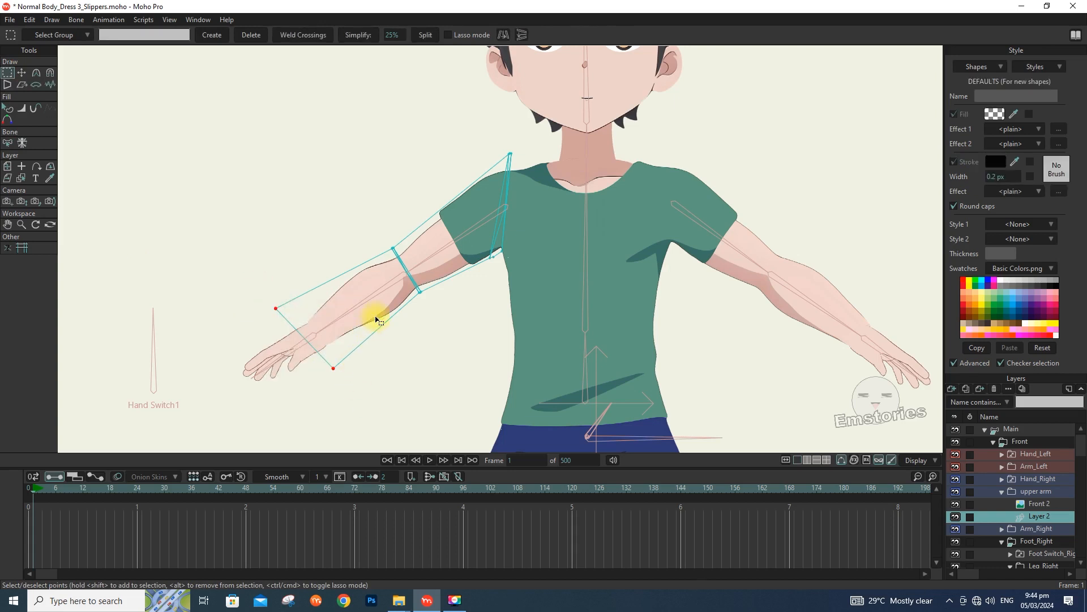
click(27, 488)
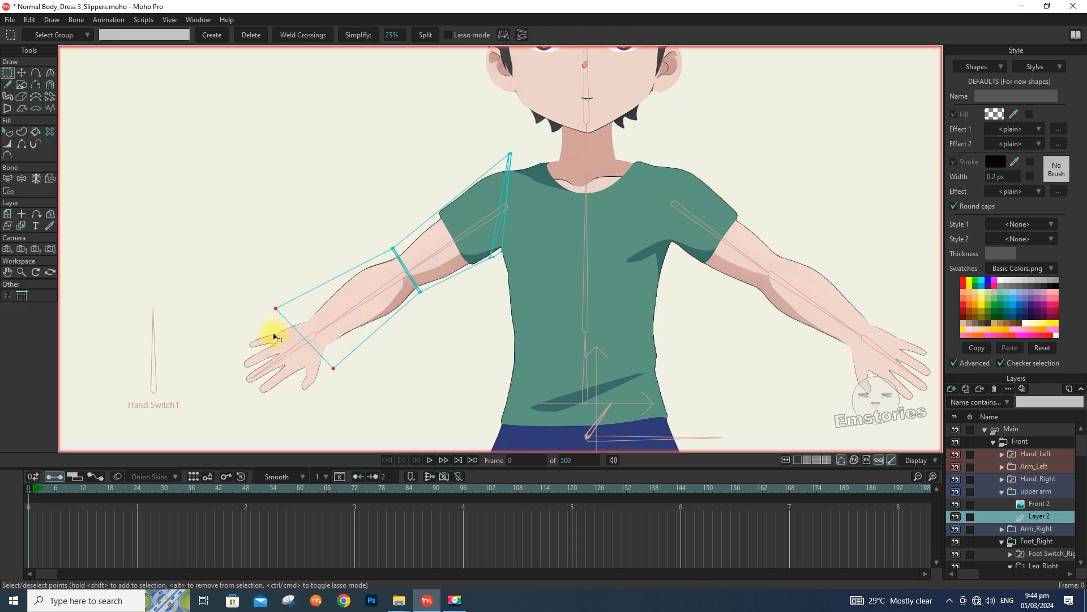
drag(259, 288, 364, 396)
key(Delete)
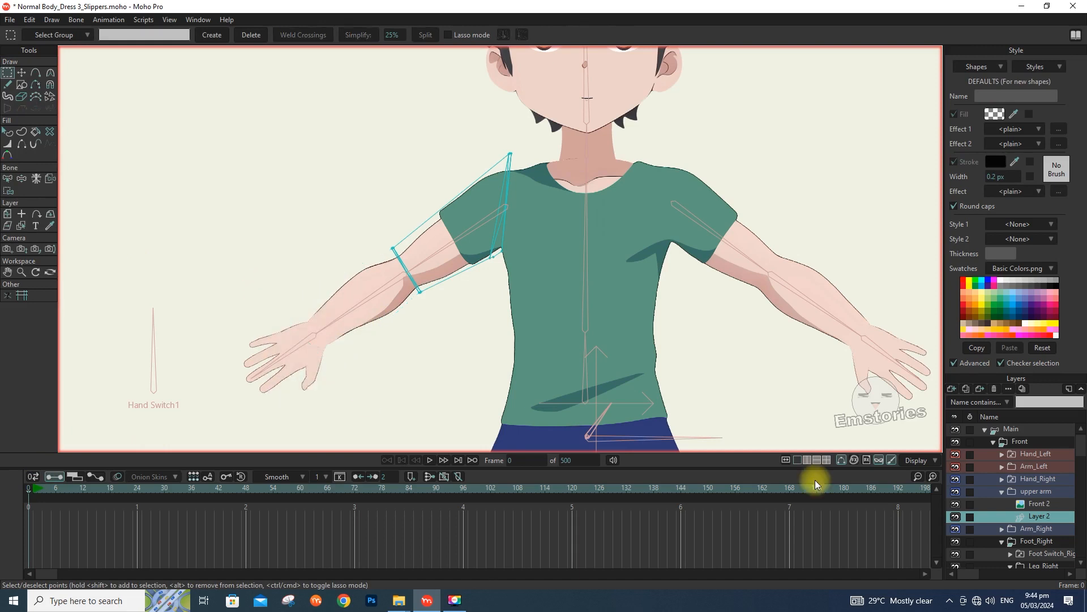
Delete the shoulder-end points on Layer 2 of Arm_Right, leaving its forearm shape, and collapse both arm groups.
click(1003, 529)
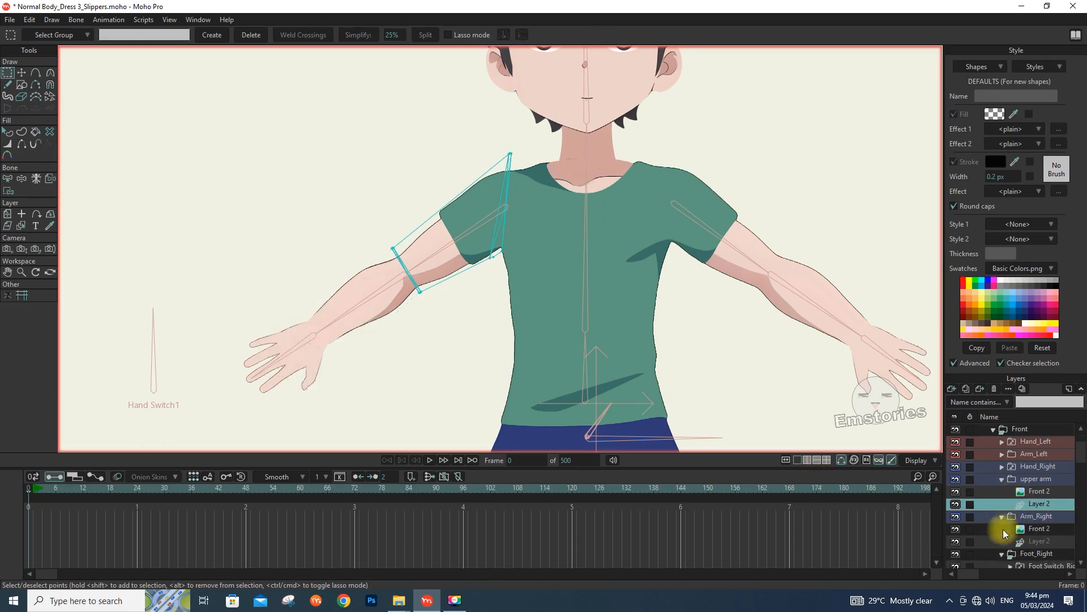
click(1039, 542)
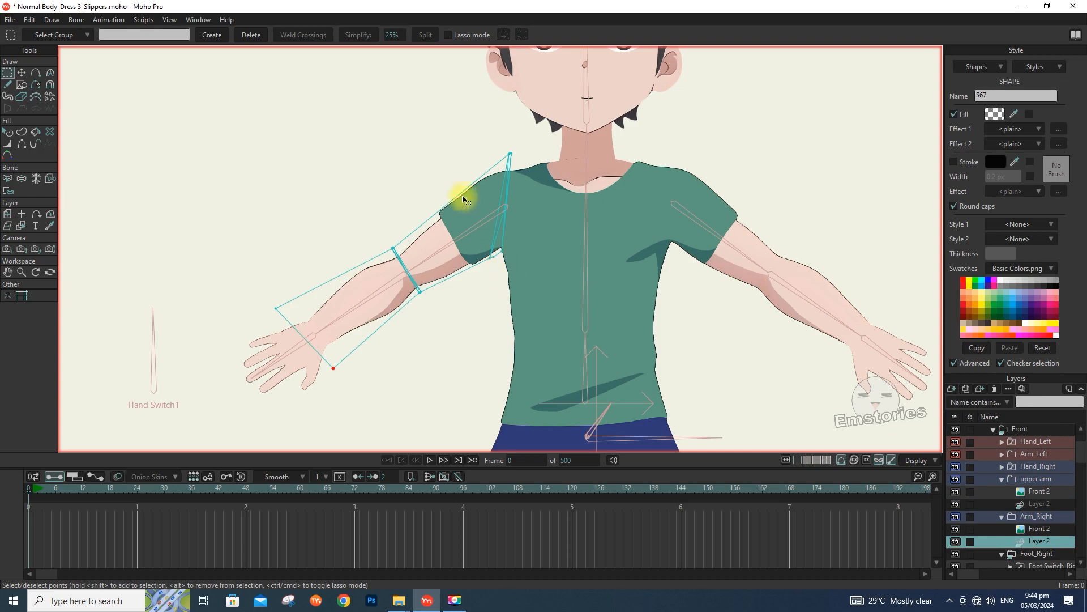
drag(466, 129, 559, 295)
key(Delete)
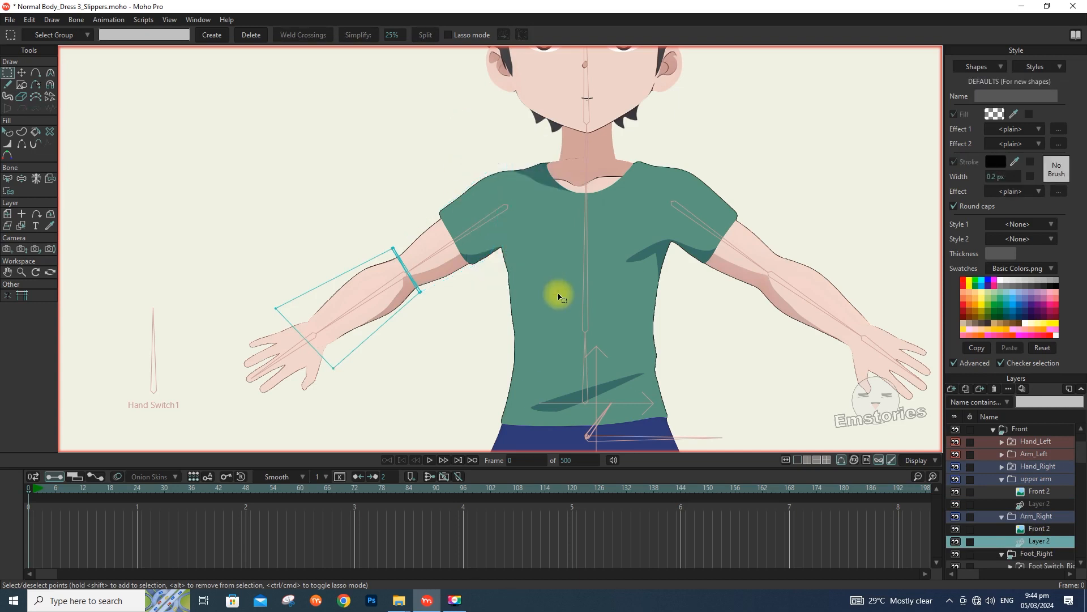
click(1001, 516)
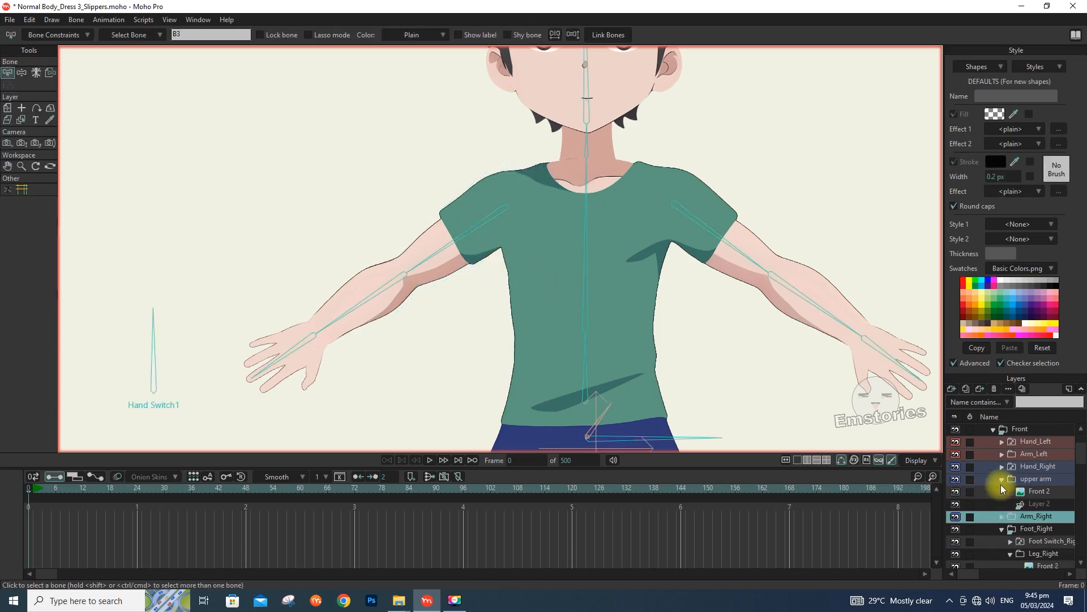
click(1001, 478)
scroll(997, 487, up, 1)
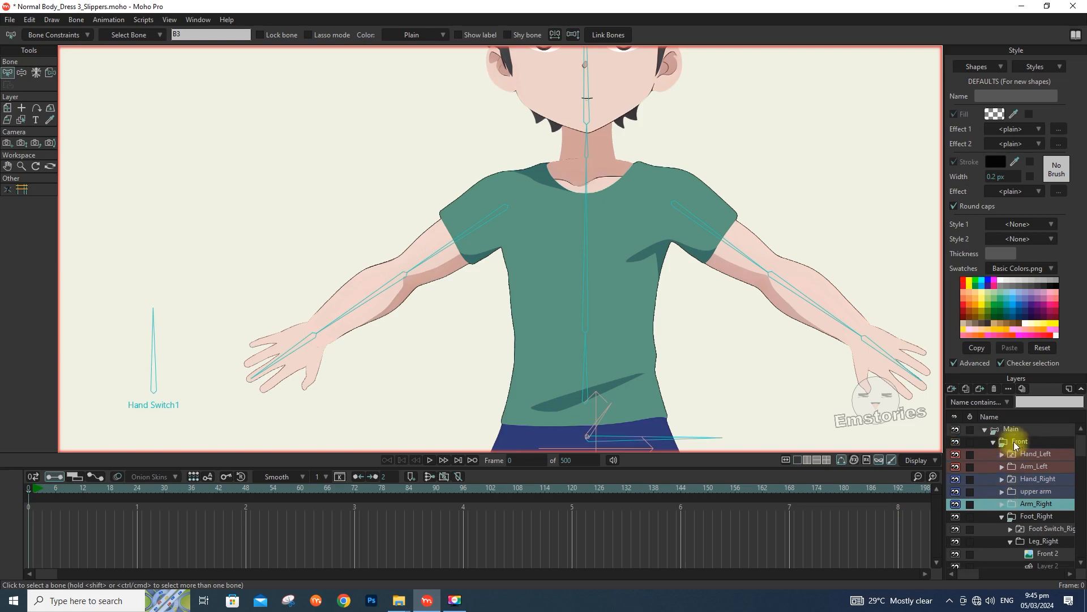
Activate the Main bone layer and bend the right forearm up toward the head with Manipulate Bones.
click(1011, 429)
key(z)
drag(371, 313, 417, 226)
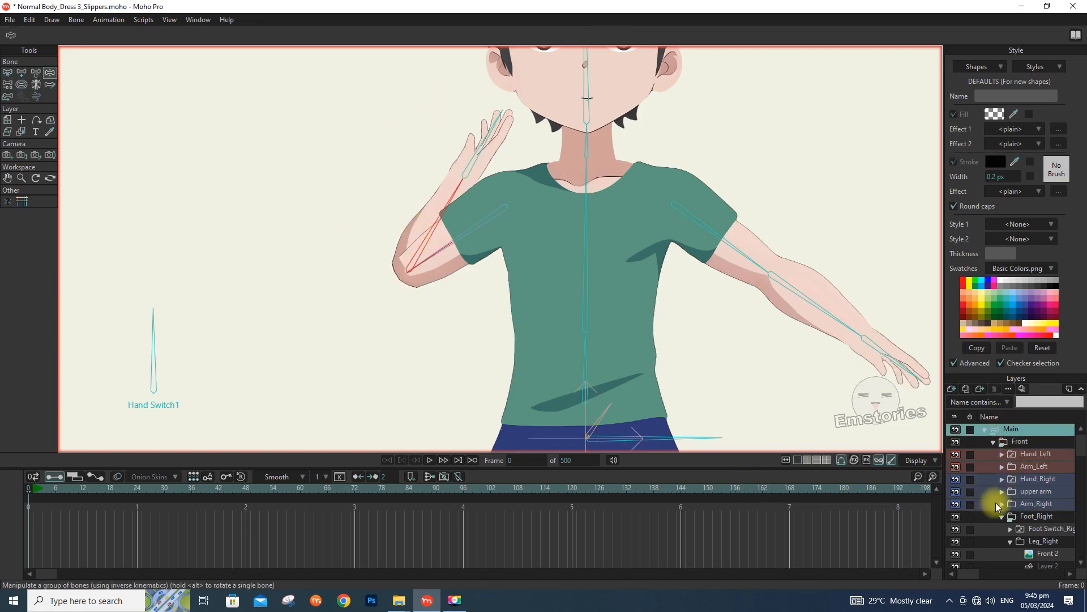
Move the Arm_Right group above the upper arm group, then put upper arm back on top.
click(1028, 504)
drag(1032, 488, 1031, 489)
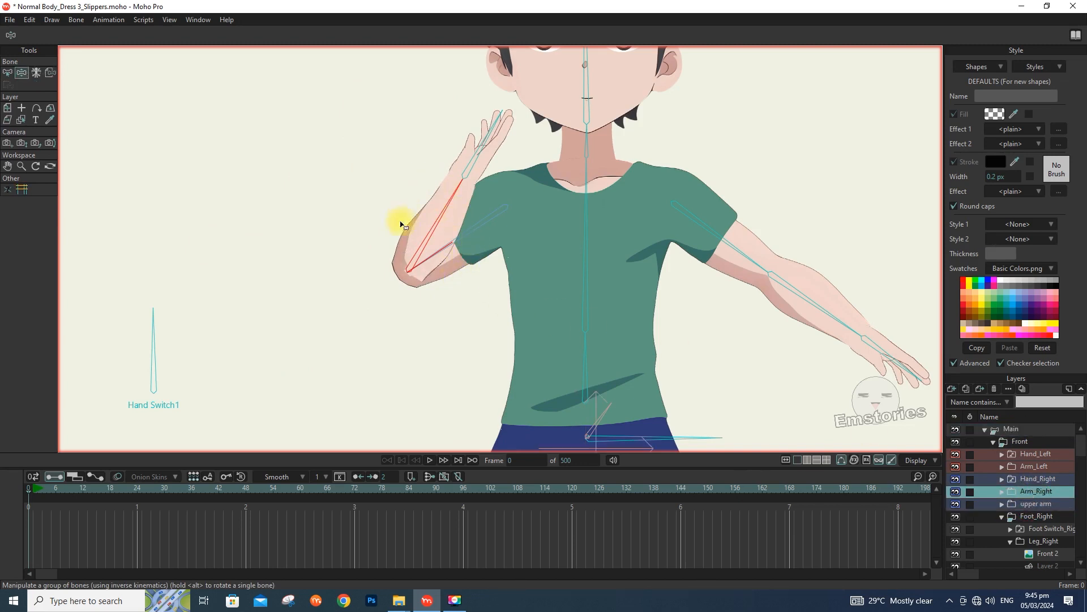
click(1033, 503)
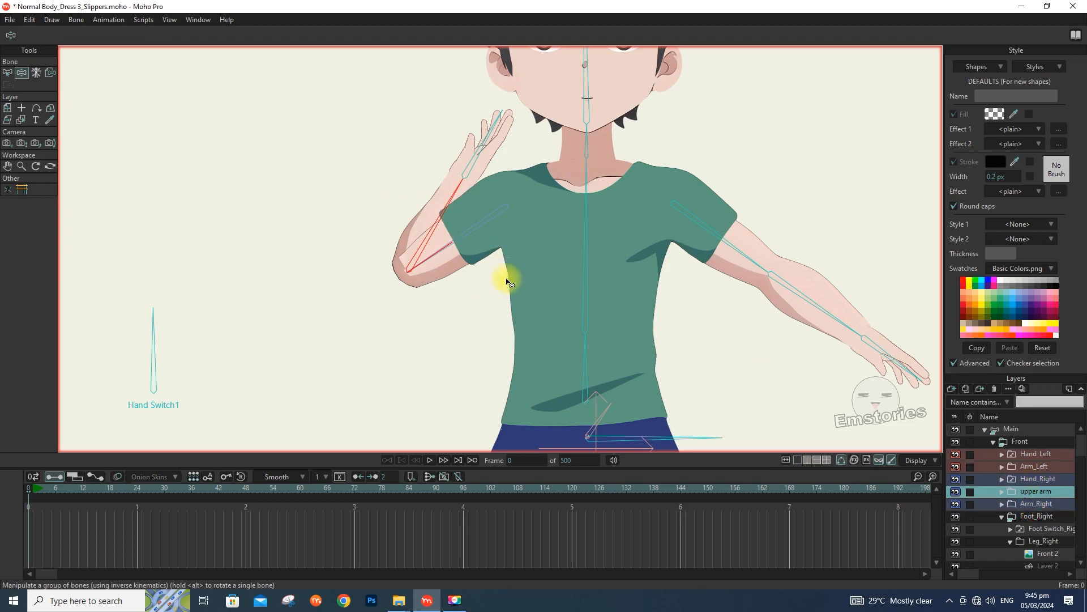
Undo the bend of the right forearm.
scroll(507, 244, down, 4)
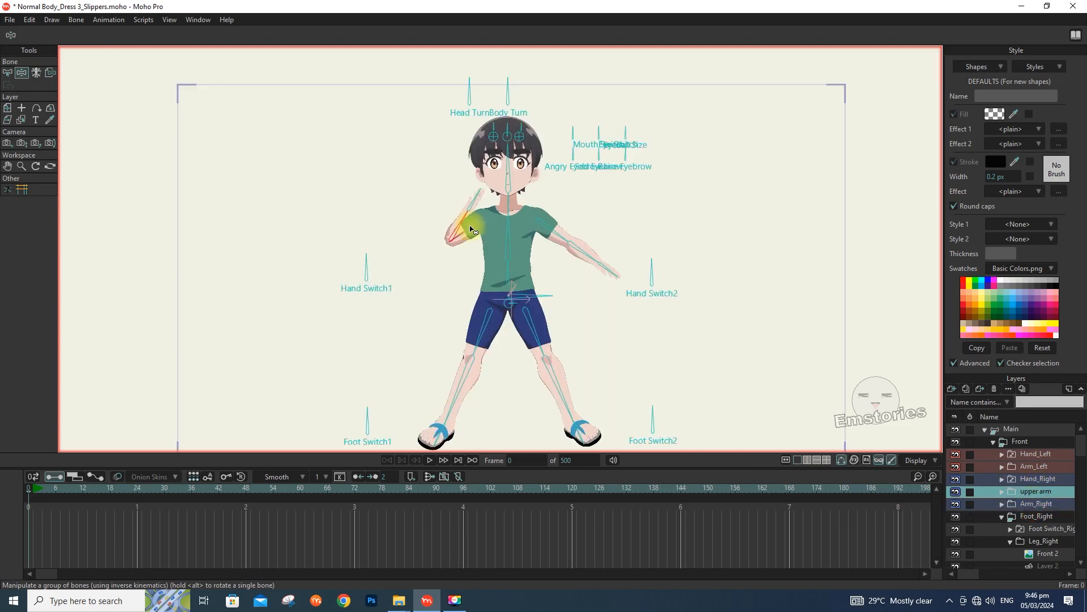
key(ctrl+z)
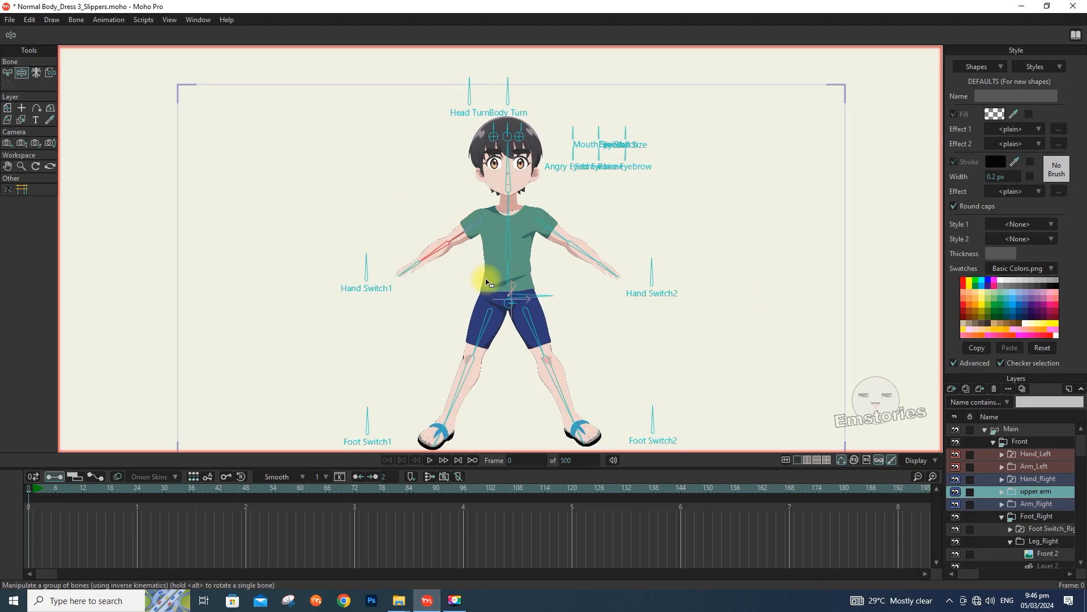